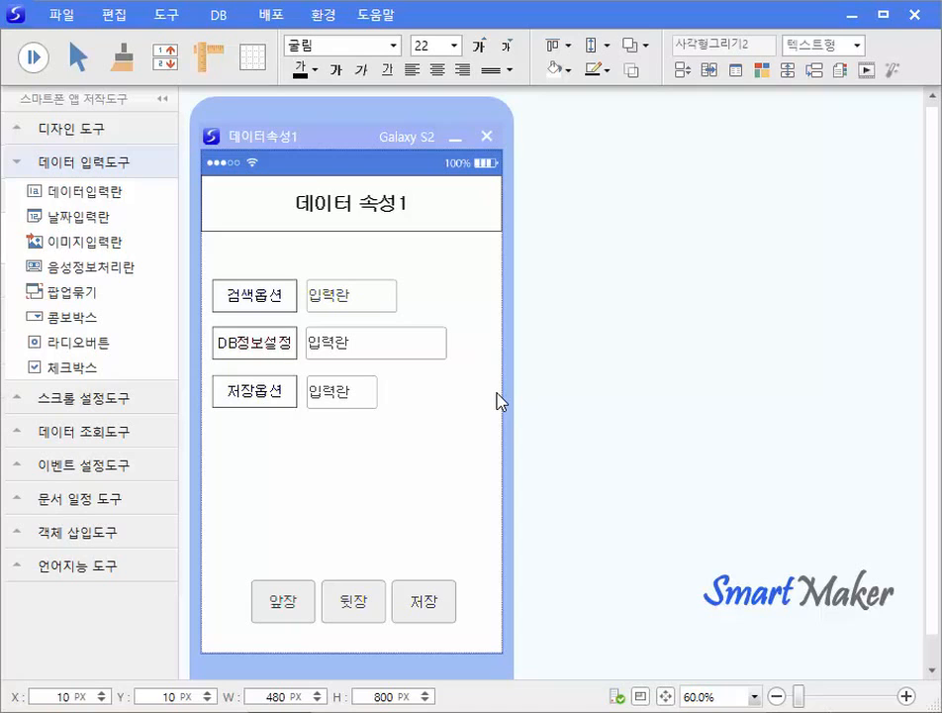
Browse the tables available in the 검색옵션 input field's data properties without choosing one.
{"action": "right_click", "coordinate": [375, 309]}
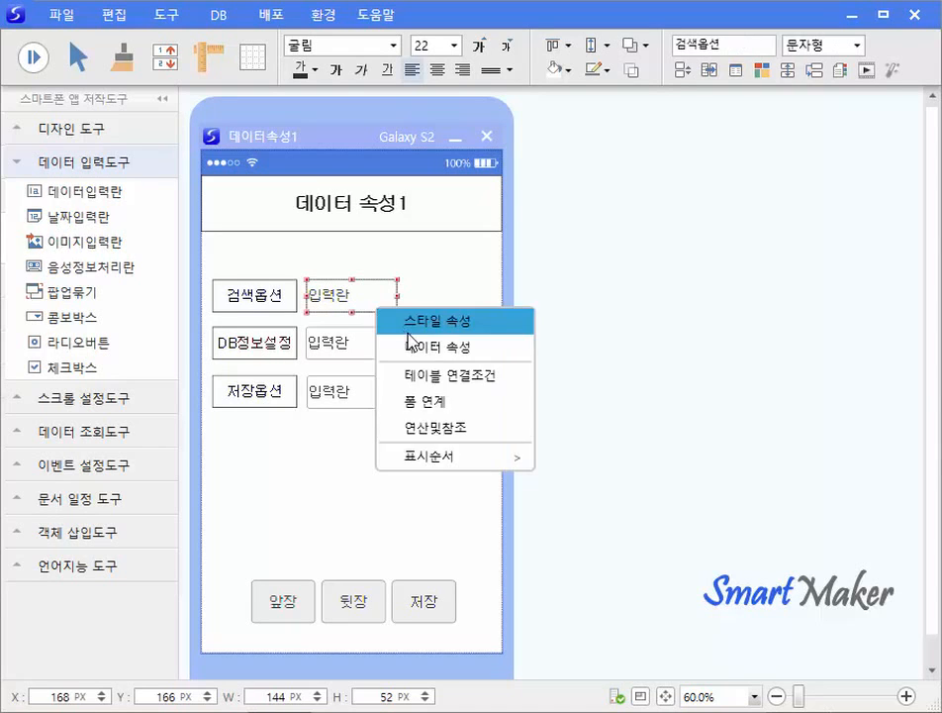
{"action": "left_click", "coordinate": [410, 339]}
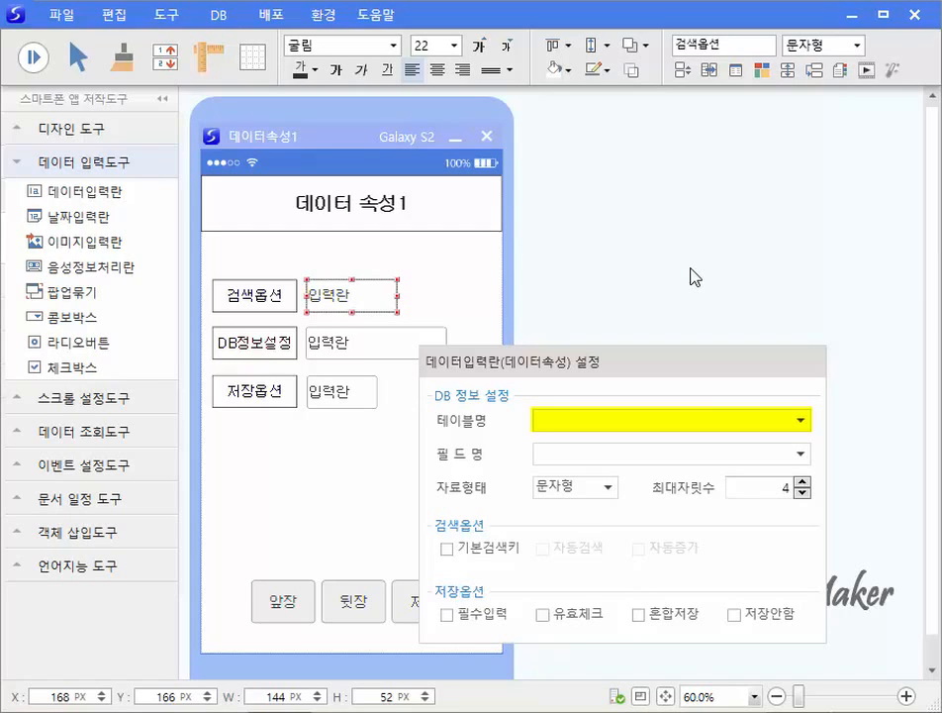
{"action": "left_click", "coordinate": [801, 420]}
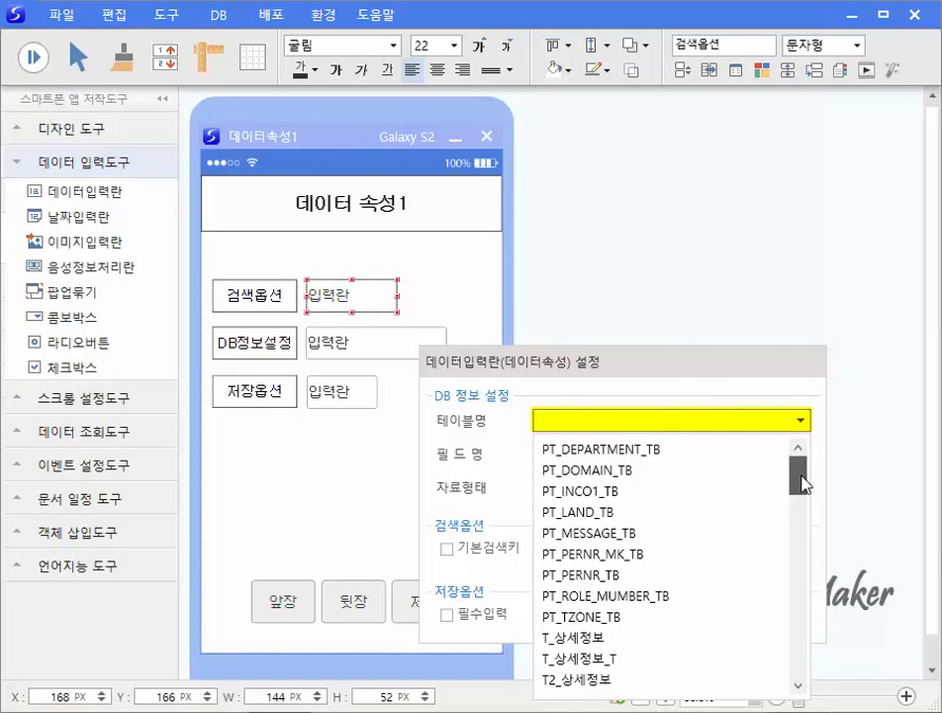
{"action": "left_click_drag", "start_coordinate": [801, 477], "coordinate": [808, 537]}
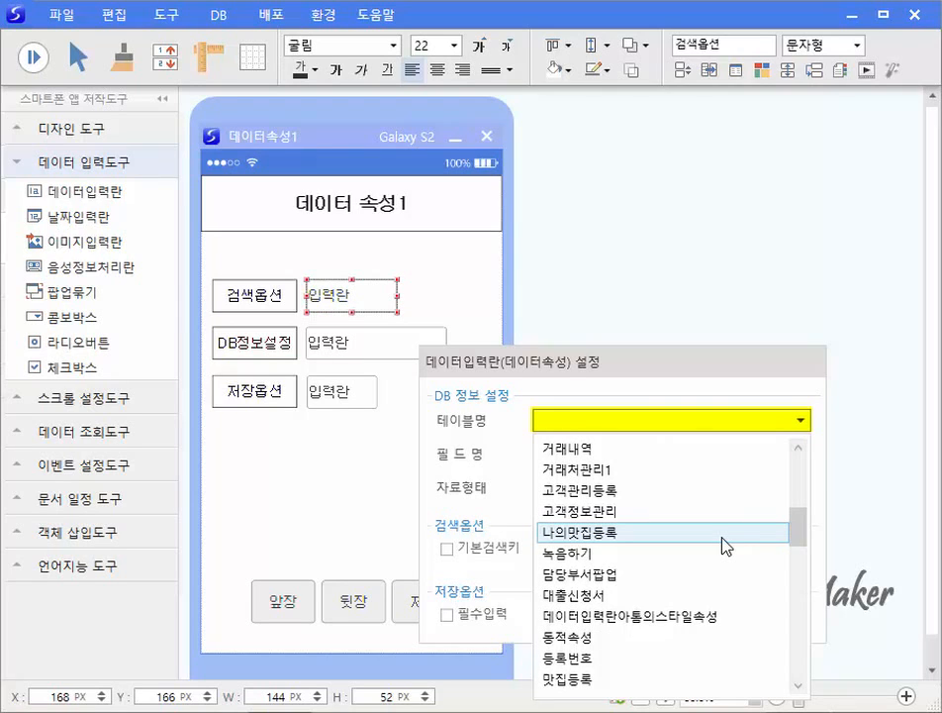
{"action": "left_click", "coordinate": [802, 424]}
{"action": "left_click", "coordinate": [753, 457]}
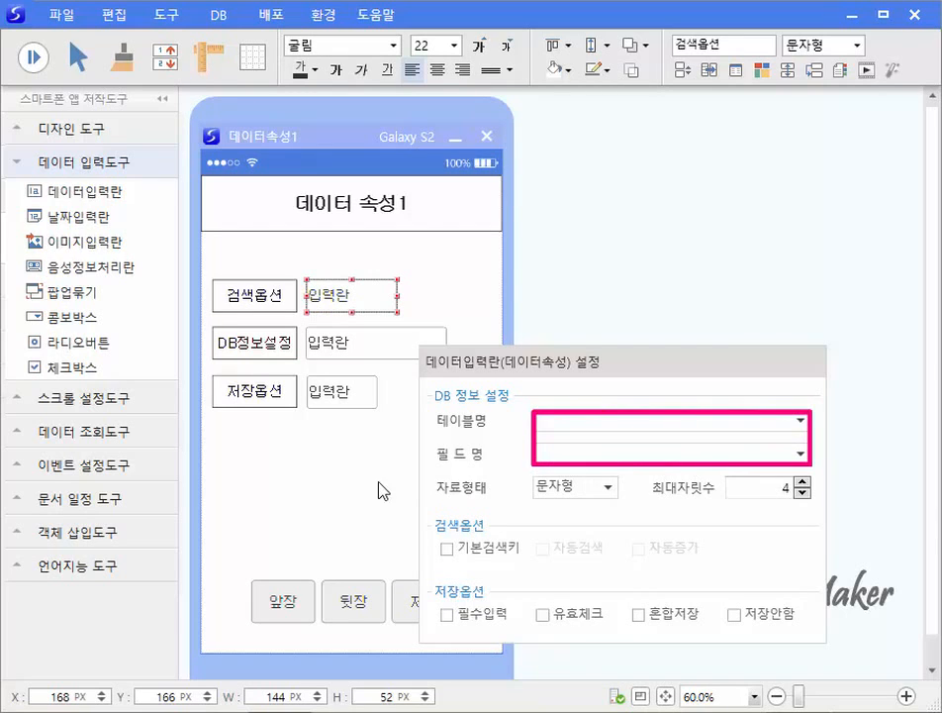
{"action": "left_click", "coordinate": [341, 482]}
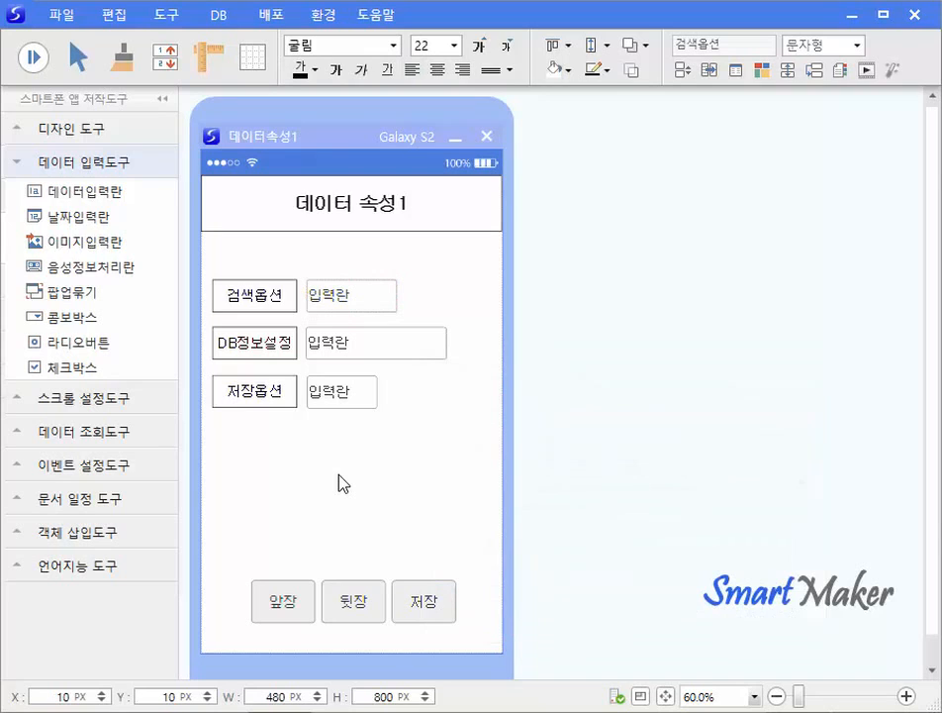
Automatically assign database table and field information to the form's inputs and check the 검색옵션 input's data properties.
{"action": "key", "text": "F5"}
{"action": "right_click", "coordinate": [381, 307]}
{"action": "left_click", "coordinate": [421, 344]}
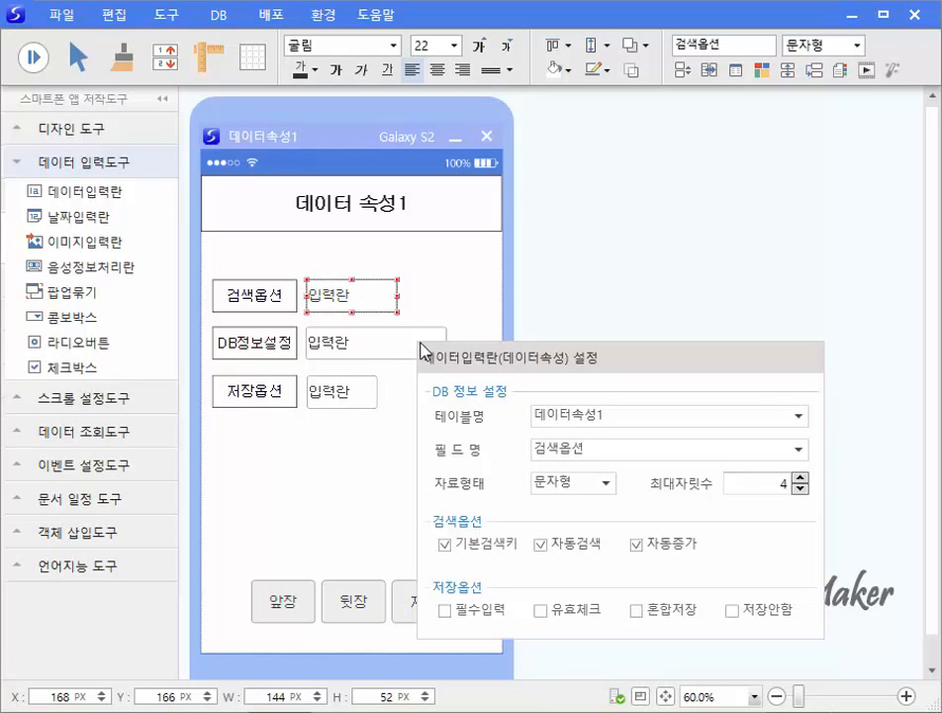
{"action": "left_click", "coordinate": [528, 154]}
Generate the form's database table, view the detailed ERD design and apply it to the database.
{"action": "key", "text": "F10"}
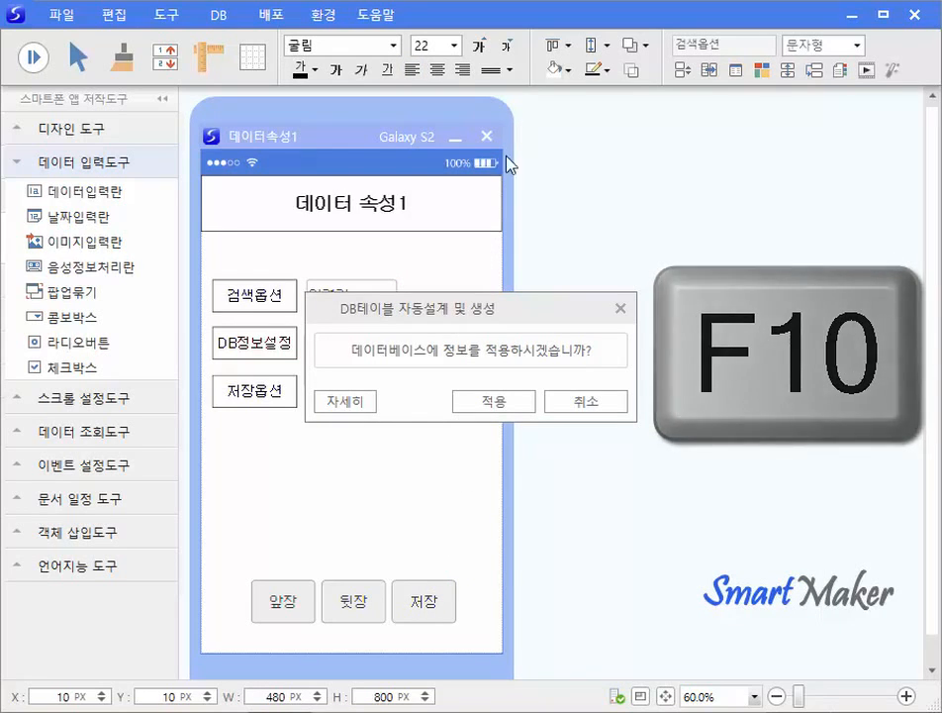
{"action": "left_click", "coordinate": [363, 404]}
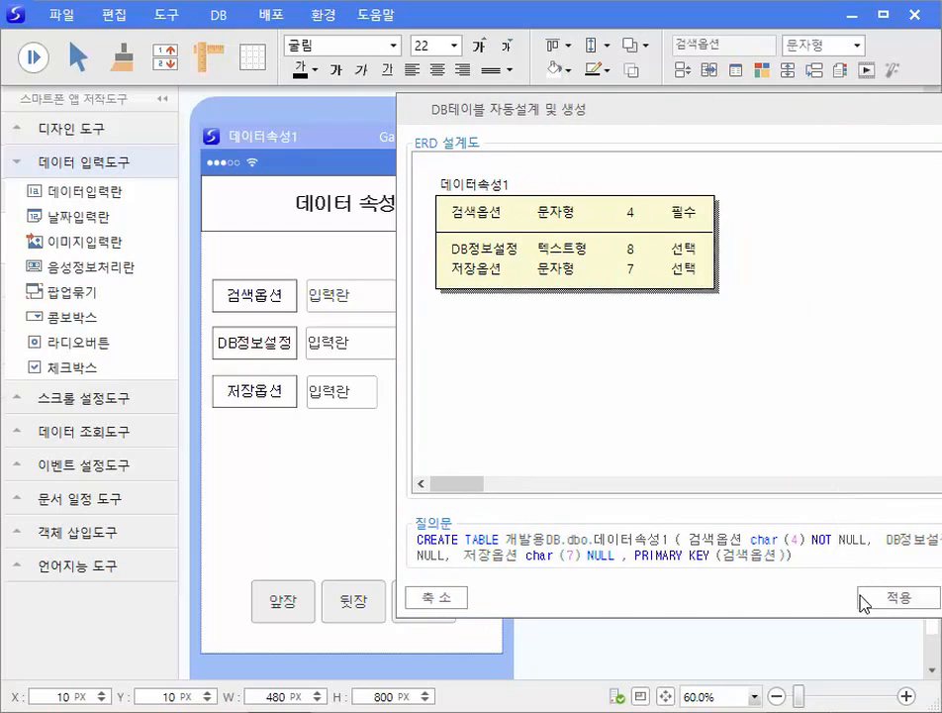
{"action": "left_click", "coordinate": [864, 599]}
{"action": "left_click", "coordinate": [676, 379]}
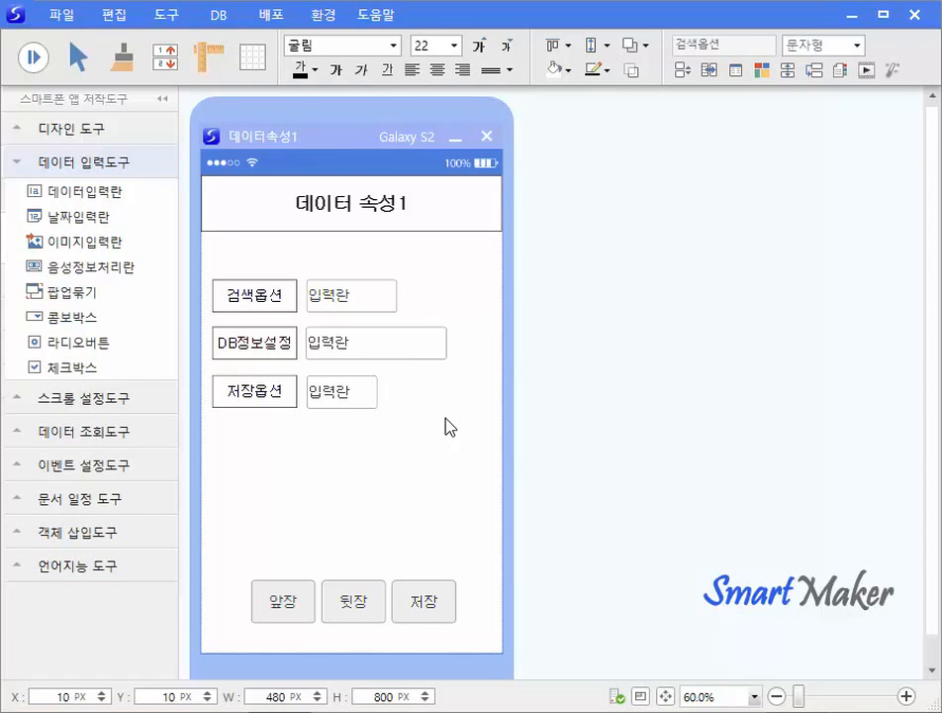
Set the data type of the DB정보설정 input field to 정수형 in its data properties.
{"action": "right_click", "coordinate": [417, 353]}
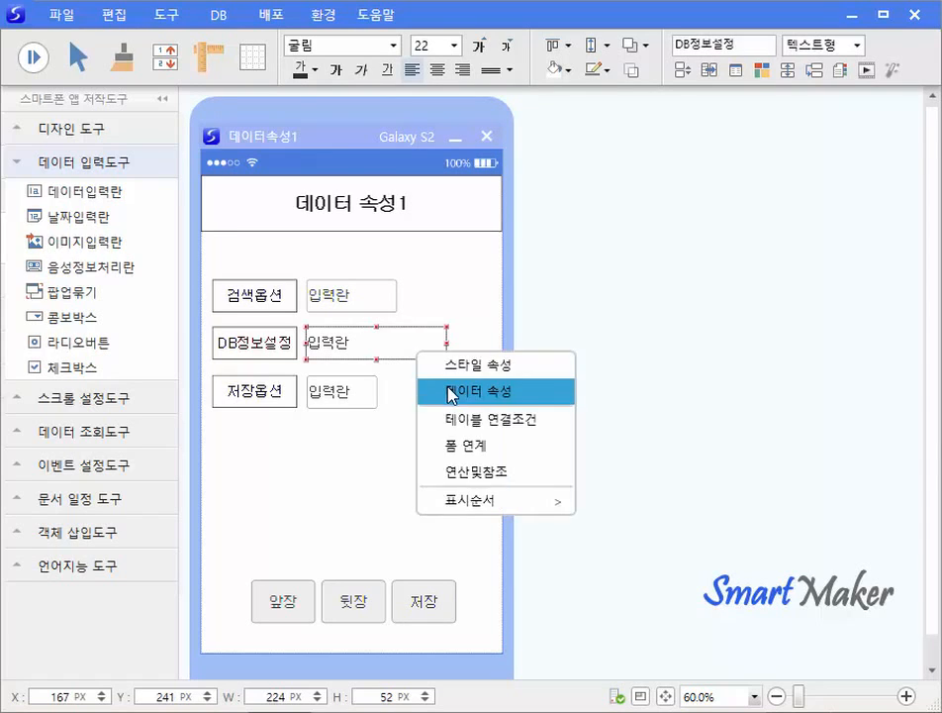
{"action": "left_click", "coordinate": [448, 391]}
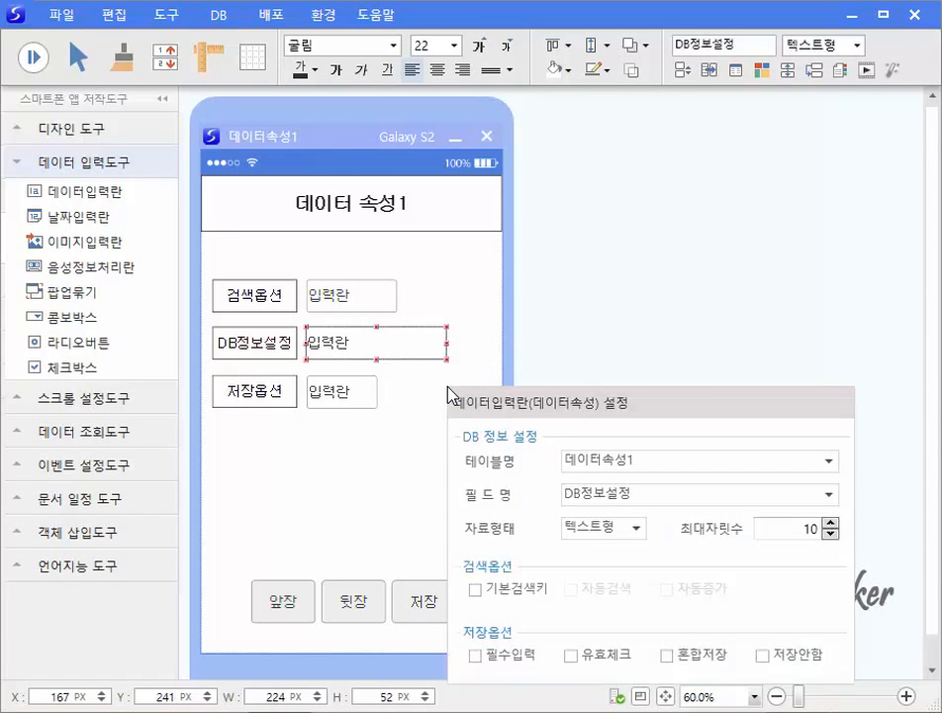
{"action": "left_click", "coordinate": [635, 534]}
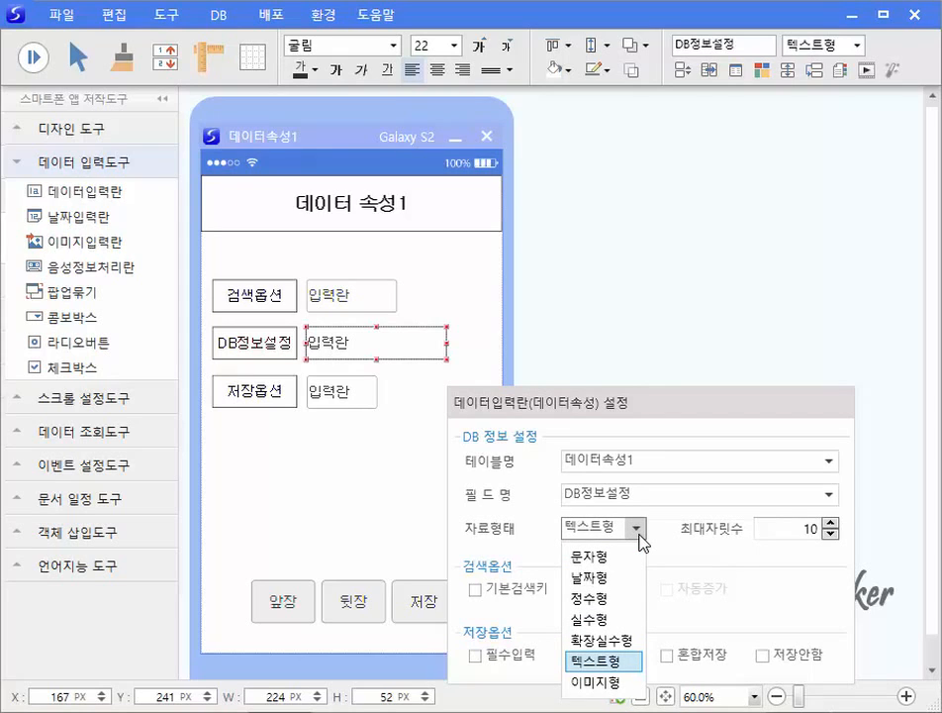
{"action": "left_click", "coordinate": [621, 598]}
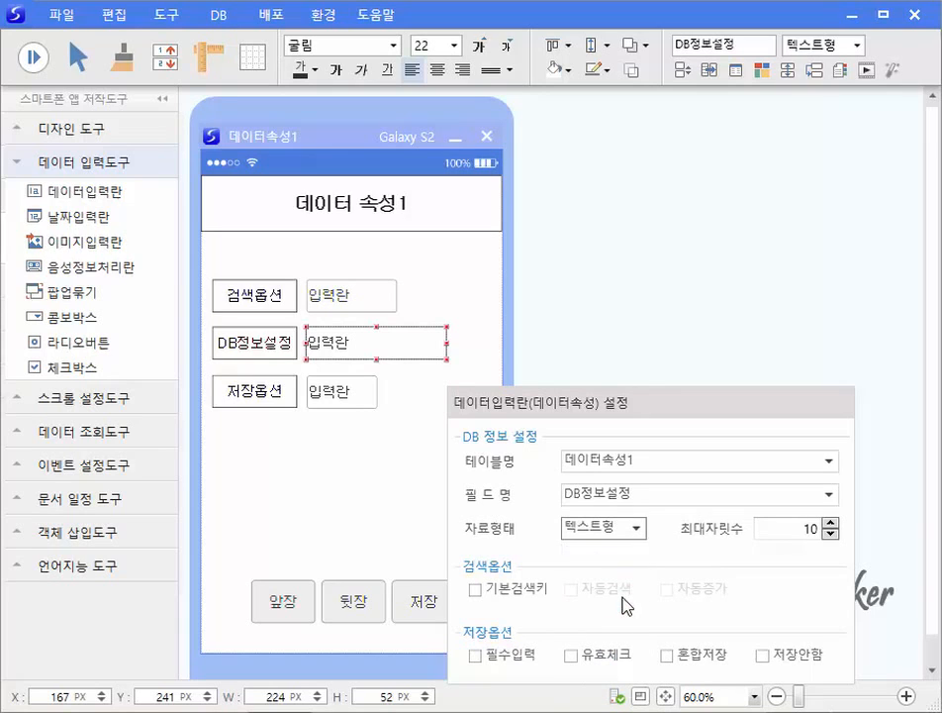
{"action": "left_click", "coordinate": [404, 516]}
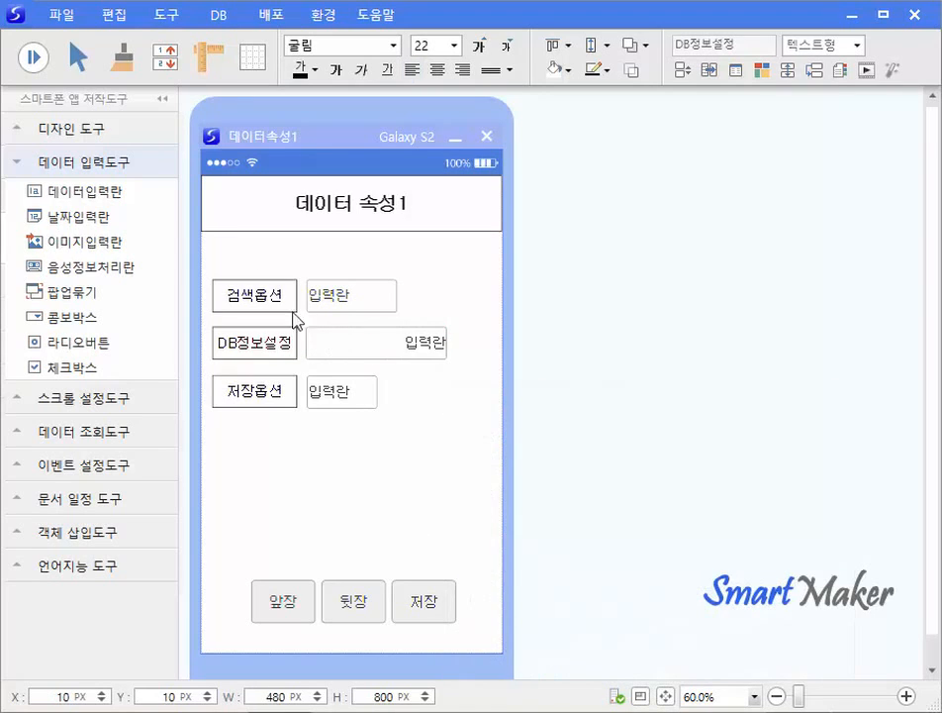
Run the form, enter 100,000,000 in DB정보설정 to test the number format, and return to design mode.
{"action": "left_click", "coordinate": [33, 56]}
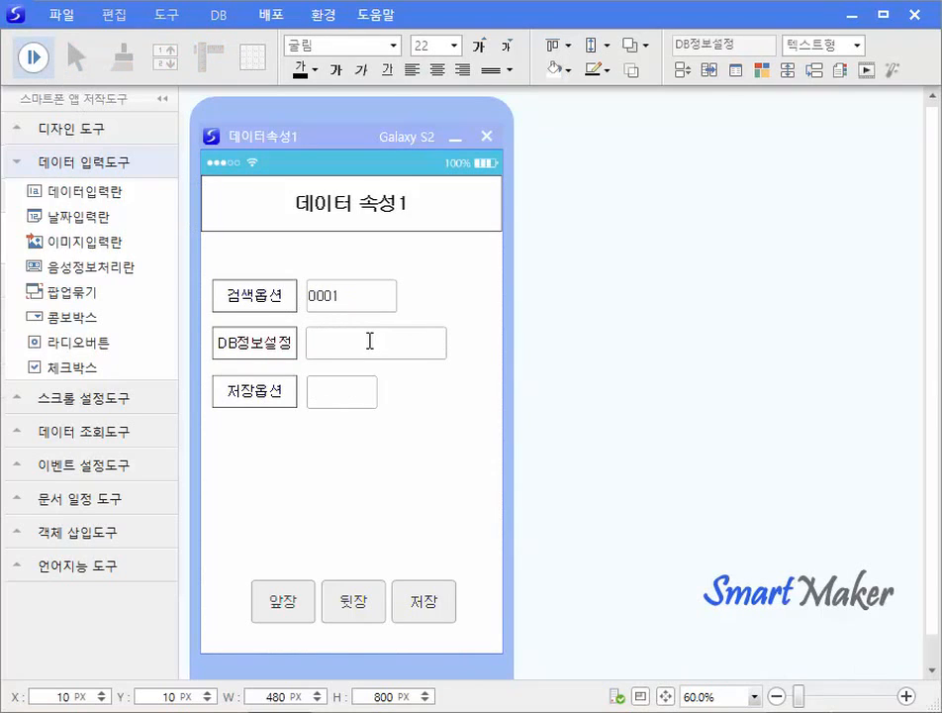
{"action": "left_click", "coordinate": [369, 340]}
{"action": "type", "text": "100,000,000"}
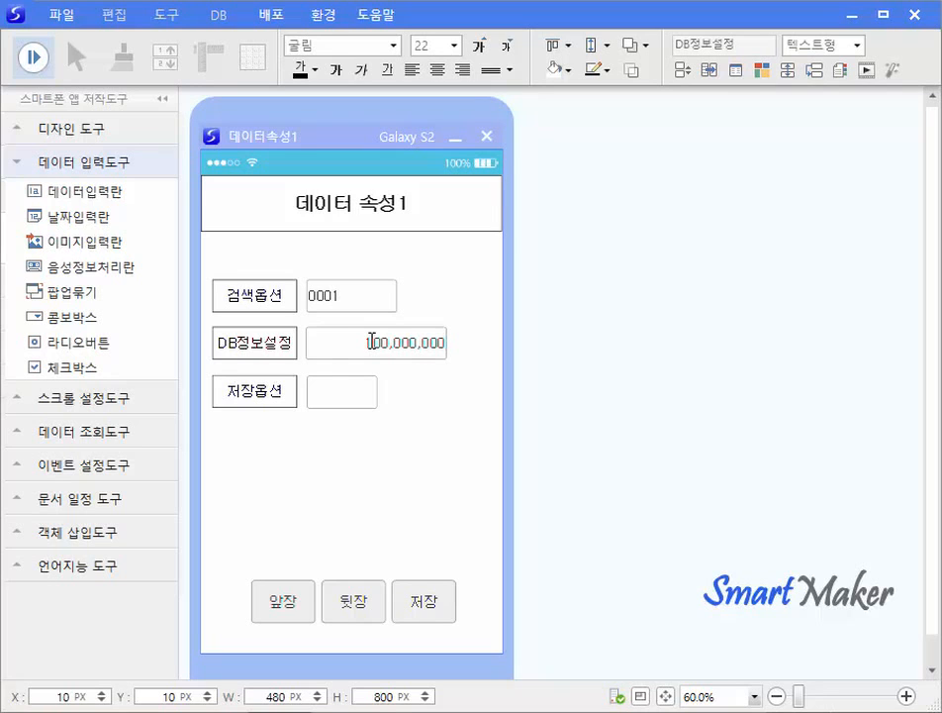
{"action": "left_click", "coordinate": [35, 57]}
Set the DB정보설정 input's maximum digits to 18 and widen the field to about 291 px.
{"action": "right_click", "coordinate": [385, 346]}
{"action": "left_click", "coordinate": [437, 384]}
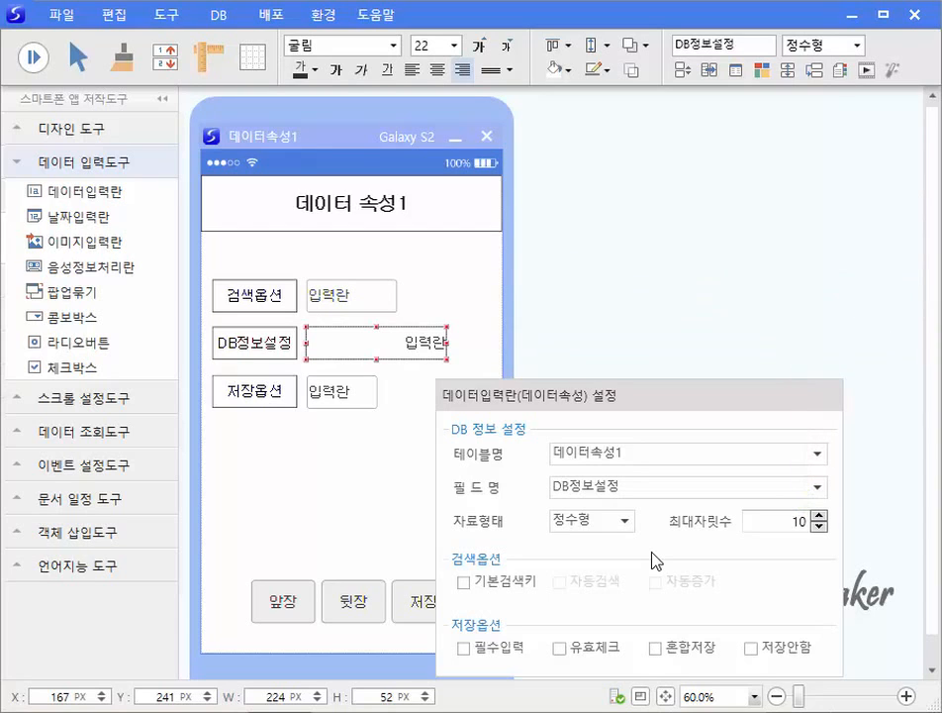
{"action": "left_click", "coordinate": [818, 515]}
{"action": "left_click", "coordinate": [819, 516]}
{"action": "left_click", "coordinate": [818, 516]}
{"action": "left_click", "coordinate": [819, 515]}
{"action": "left_click", "coordinate": [819, 516]}
{"action": "left_click", "coordinate": [819, 516]}
{"action": "left_click", "coordinate": [819, 516]}
{"action": "left_click", "coordinate": [818, 516]}
{"action": "left_click", "coordinate": [819, 516]}
{"action": "left_click", "coordinate": [819, 516]}
{"action": "left_click", "coordinate": [373, 472]}
{"action": "left_click", "coordinate": [444, 348]}
{"action": "left_click_drag", "start_coordinate": [444, 348], "coordinate": [489, 345]}
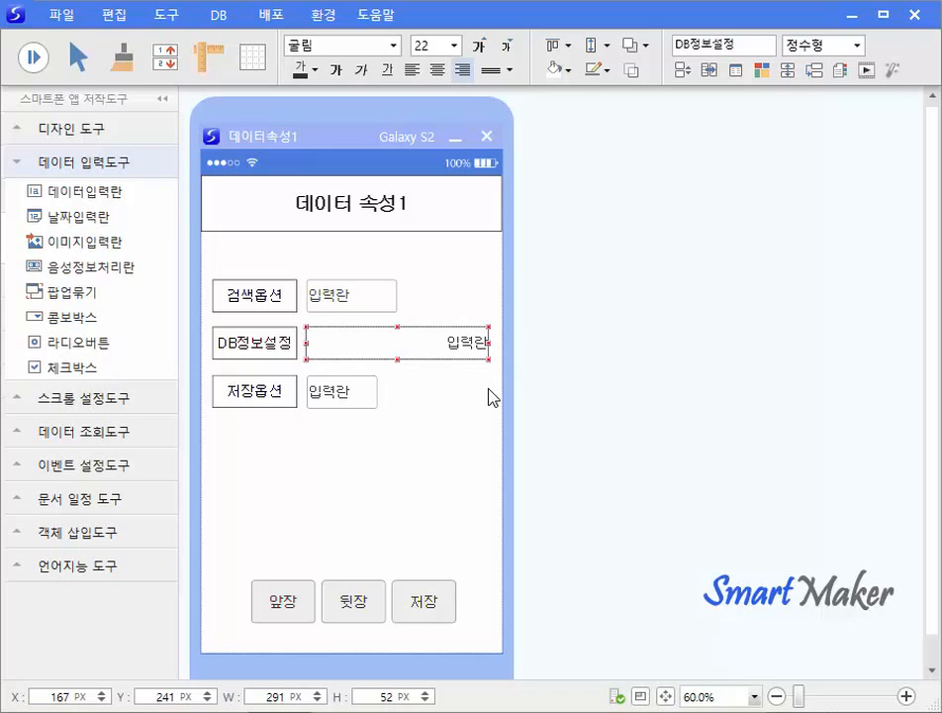
Regenerate the database table from the form, review the detailed ERD design and apply it to the database.
{"action": "key", "text": "F10"}
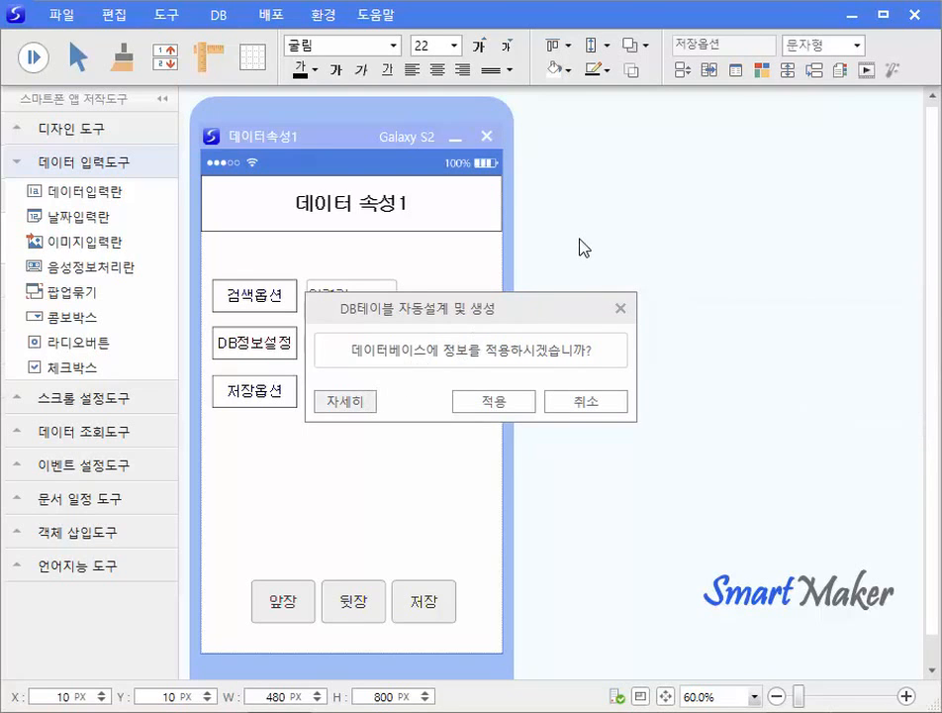
{"action": "left_click_drag", "start_coordinate": [450, 303], "coordinate": [638, 120]}
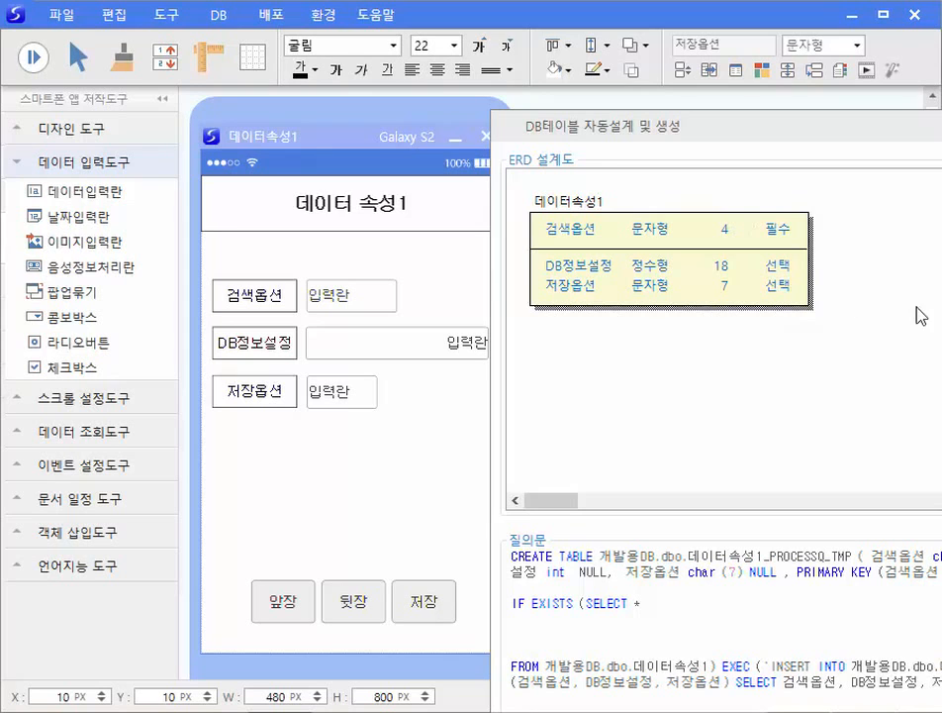
{"action": "left_click_drag", "start_coordinate": [894, 130], "coordinate": [842, 21]}
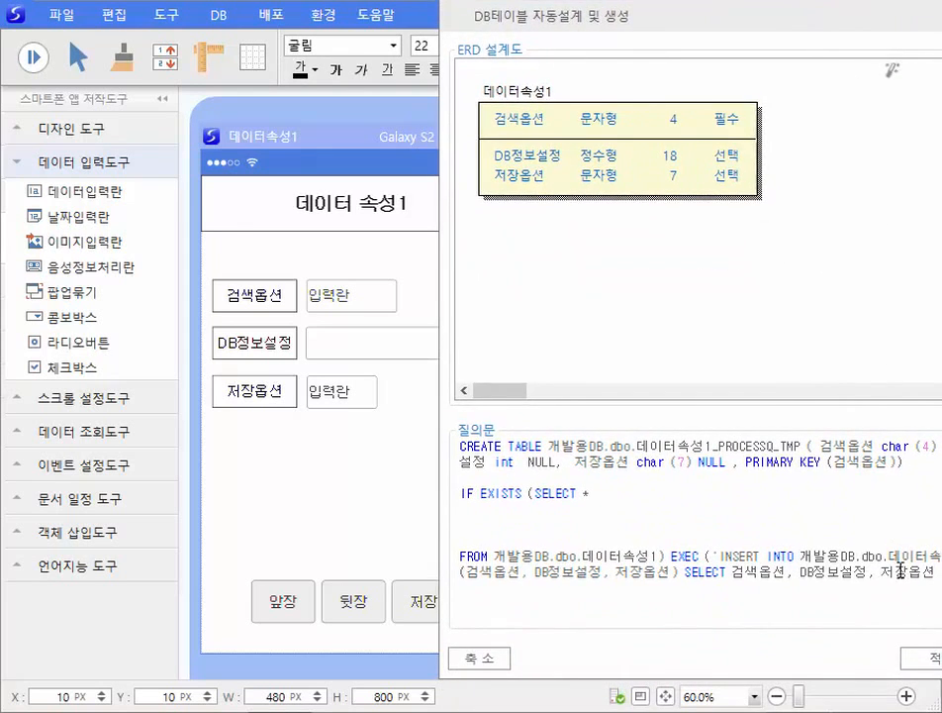
{"action": "left_click", "coordinate": [920, 657]}
{"action": "key", "text": "Return"}
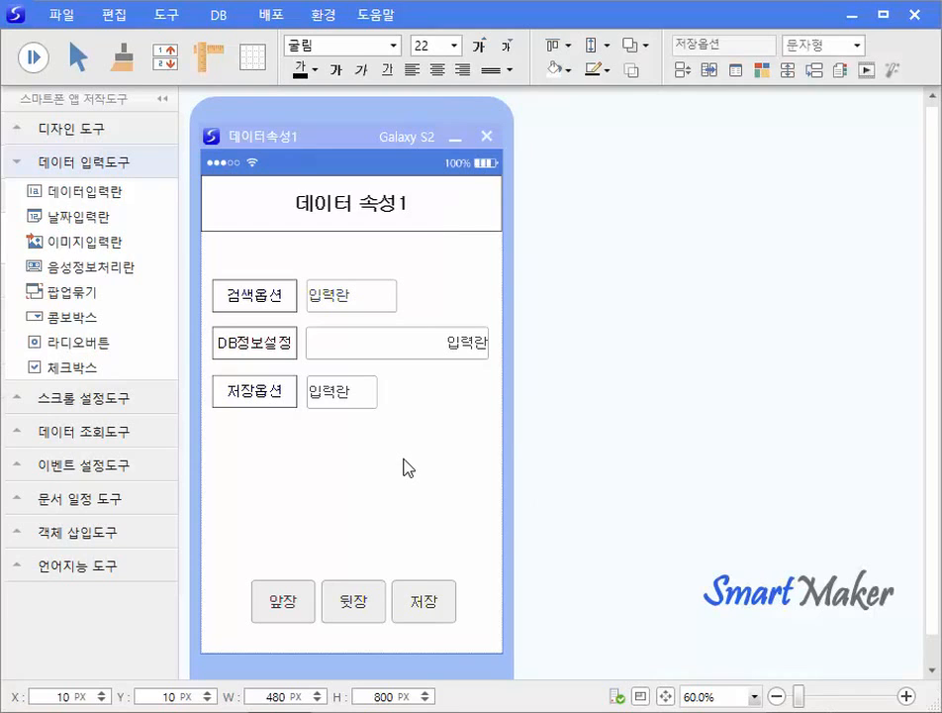
Turn off 기본검색키 for the 검색옵션 input, and re-enable it together with 자동검색 and 자동증가.
{"action": "left_click", "coordinate": [389, 307]}
{"action": "right_click", "coordinate": [388, 308]}
{"action": "left_click", "coordinate": [422, 346]}
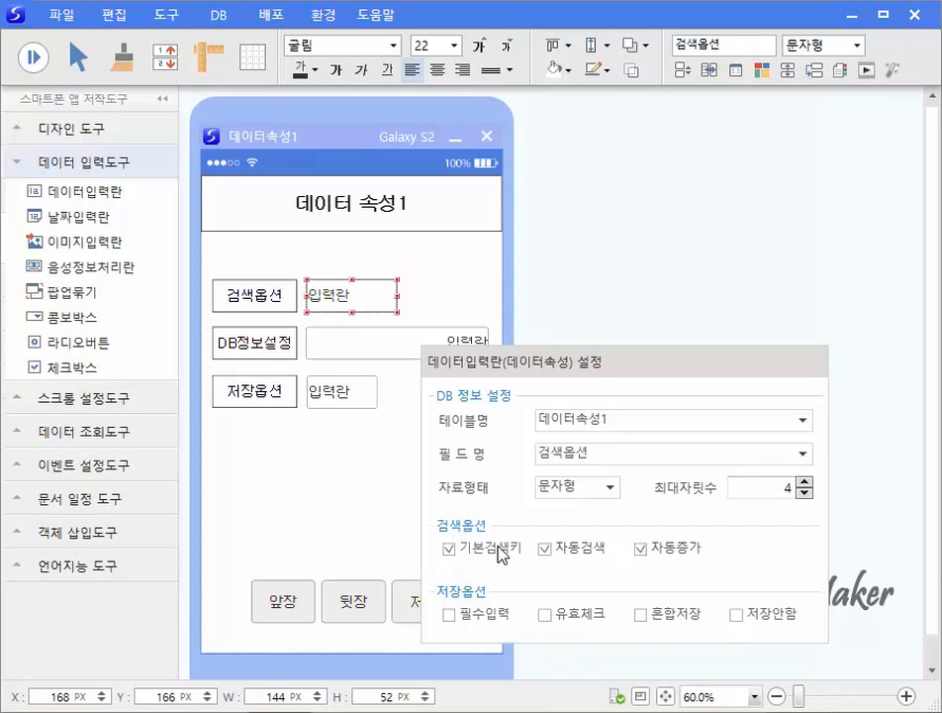
{"action": "left_click", "coordinate": [500, 552]}
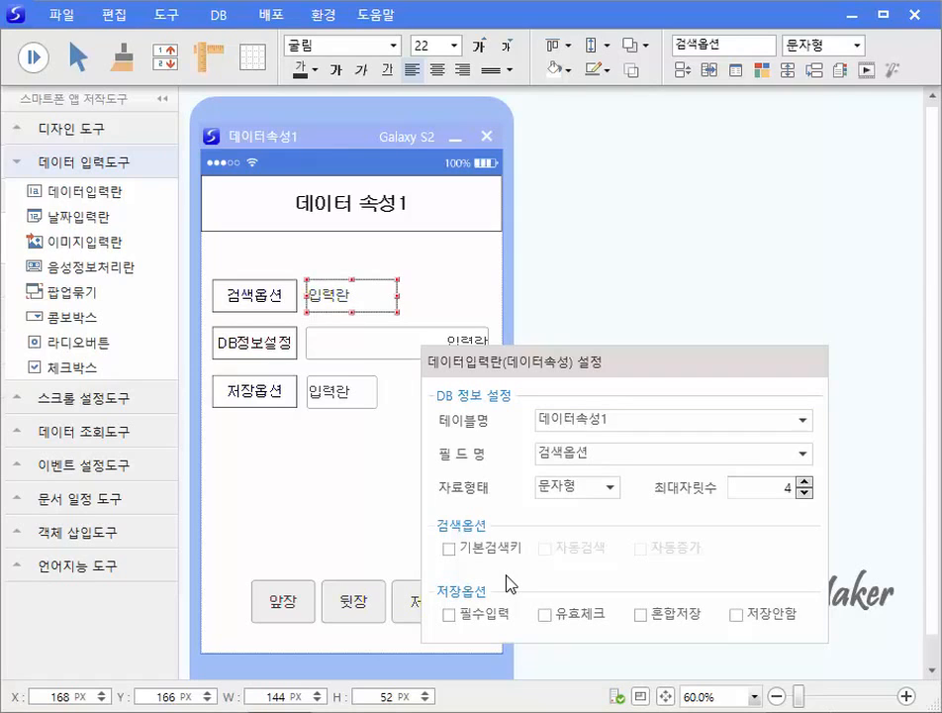
{"action": "left_click", "coordinate": [457, 551]}
{"action": "left_click", "coordinate": [564, 557]}
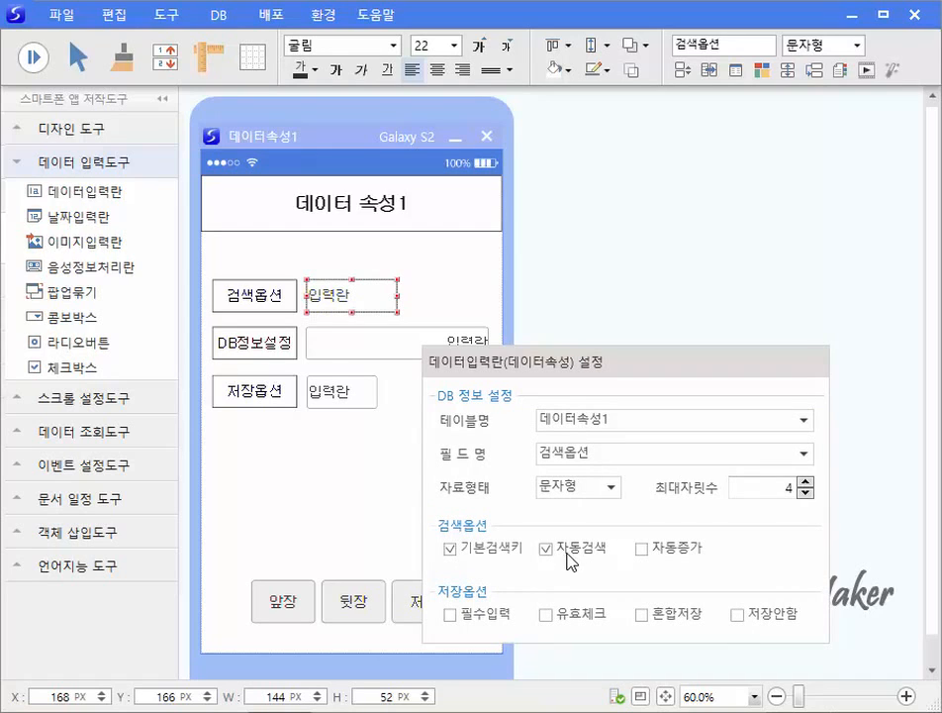
{"action": "left_click", "coordinate": [671, 555]}
{"action": "left_click", "coordinate": [386, 505]}
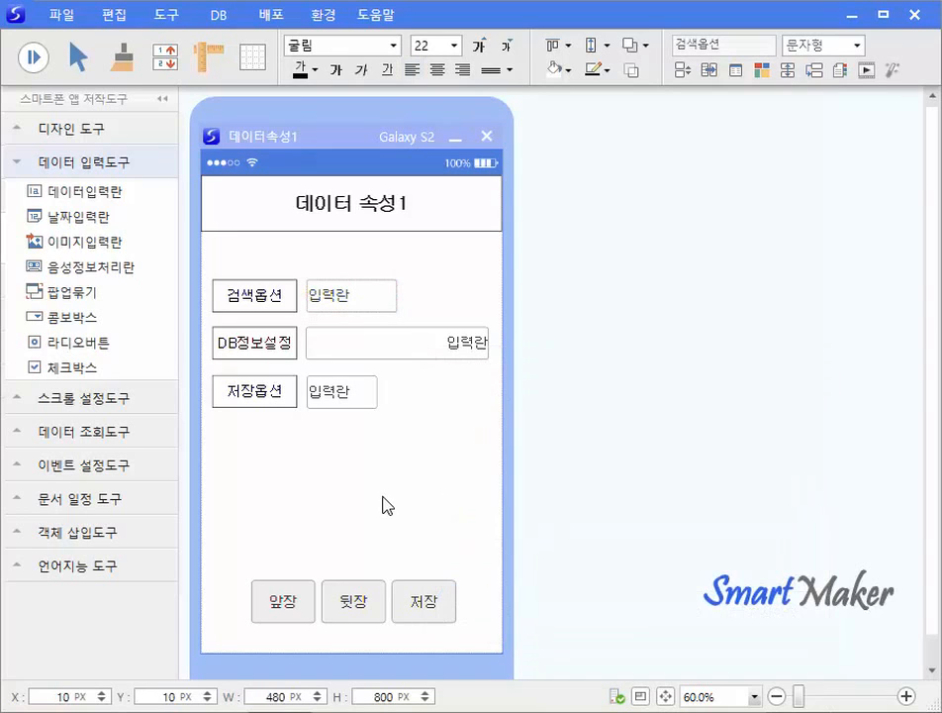
Run the form, save a record with DB정보설정 100,000,000 and 저장옵션 가나다, and return to design mode.
{"action": "left_click", "coordinate": [32, 56]}
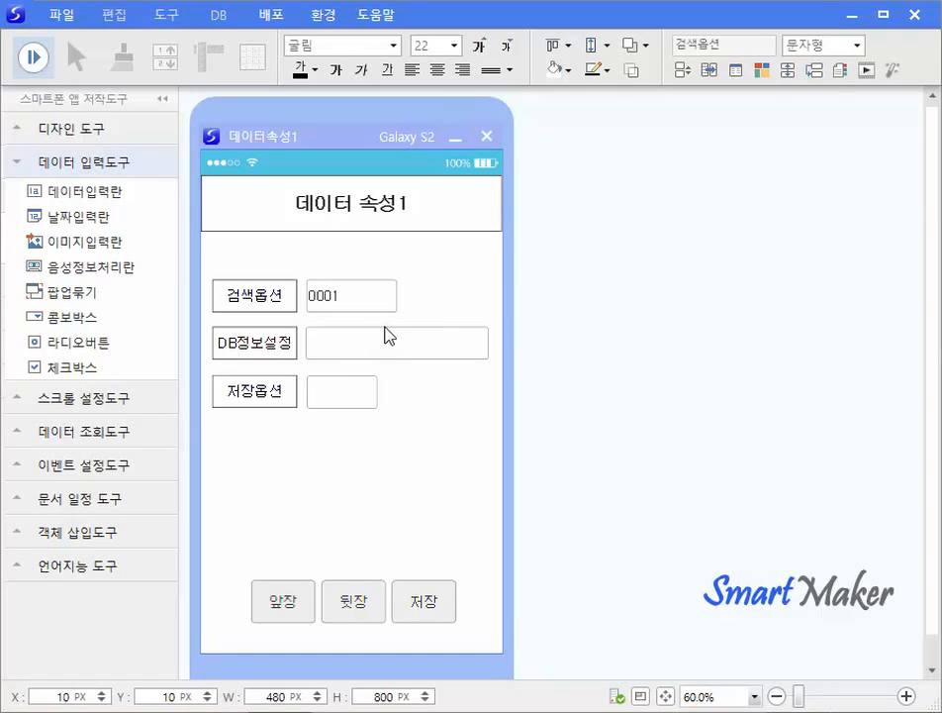
{"action": "left_click", "coordinate": [347, 338]}
{"action": "type", "text": "100,000,000"}
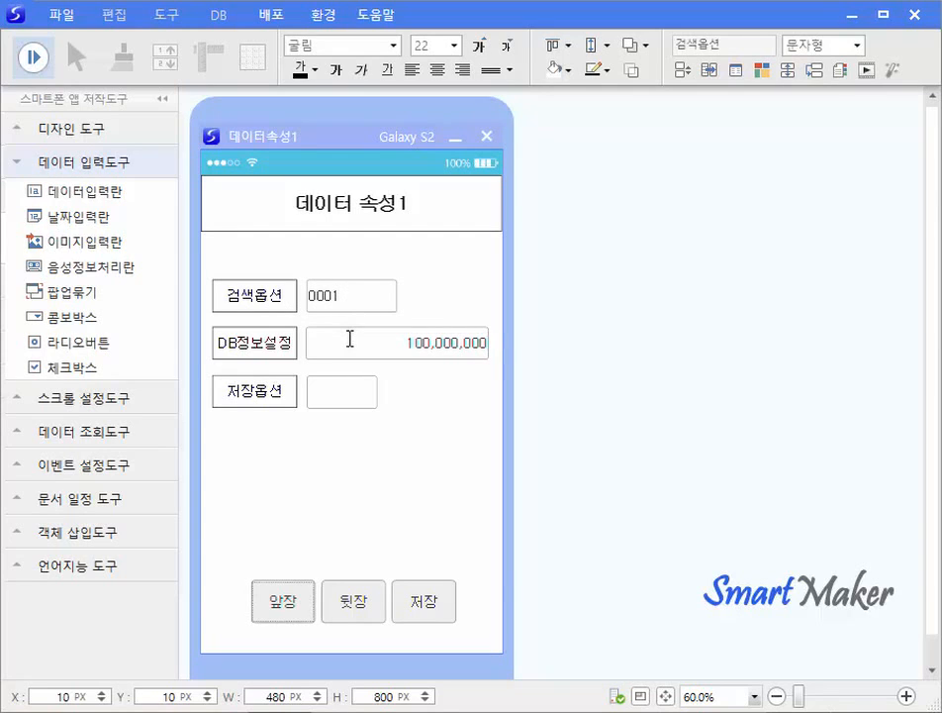
{"action": "left_click", "coordinate": [357, 391]}
{"action": "type", "text": "간ㅏ다"}
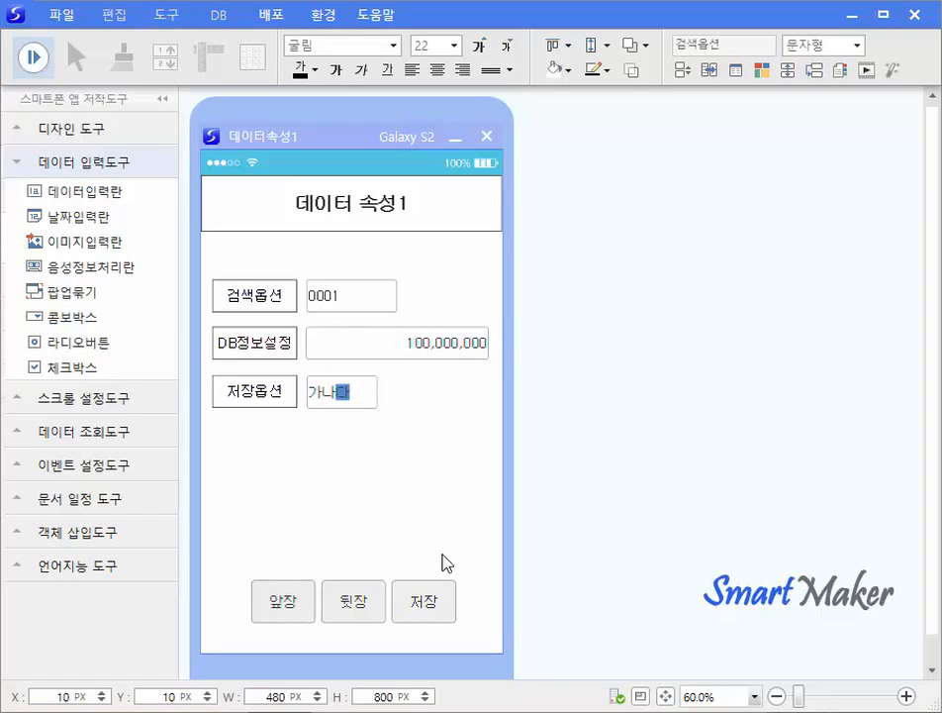
{"action": "left_click", "coordinate": [438, 598]}
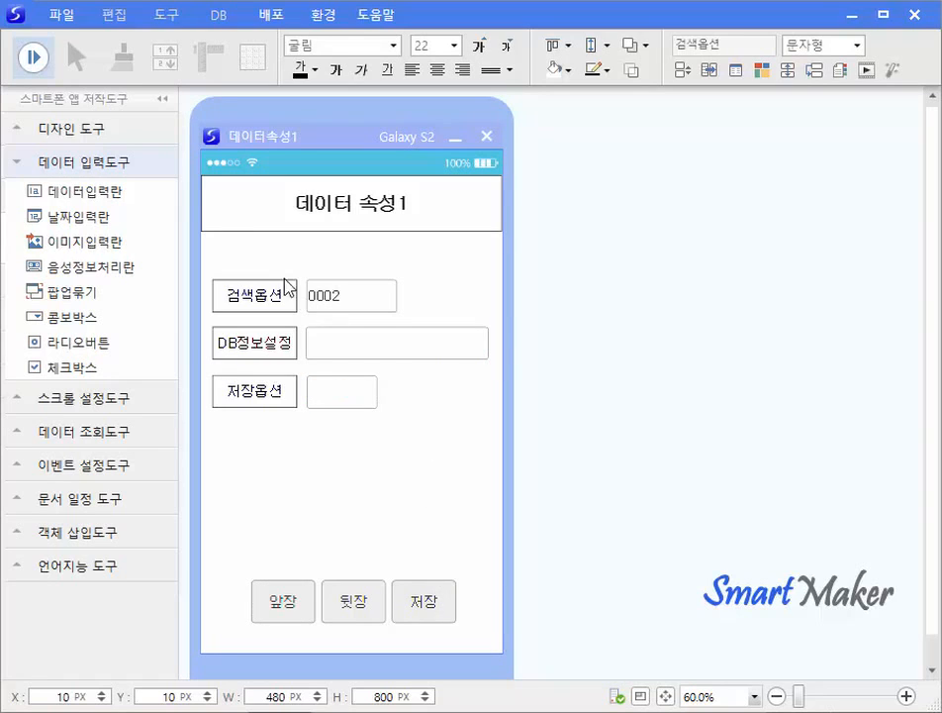
{"action": "left_click", "coordinate": [40, 72]}
Make the 저장옵션 input mandatory by enabling 필수입력 in its data properties.
{"action": "left_click", "coordinate": [338, 401]}
{"action": "right_click", "coordinate": [338, 401]}
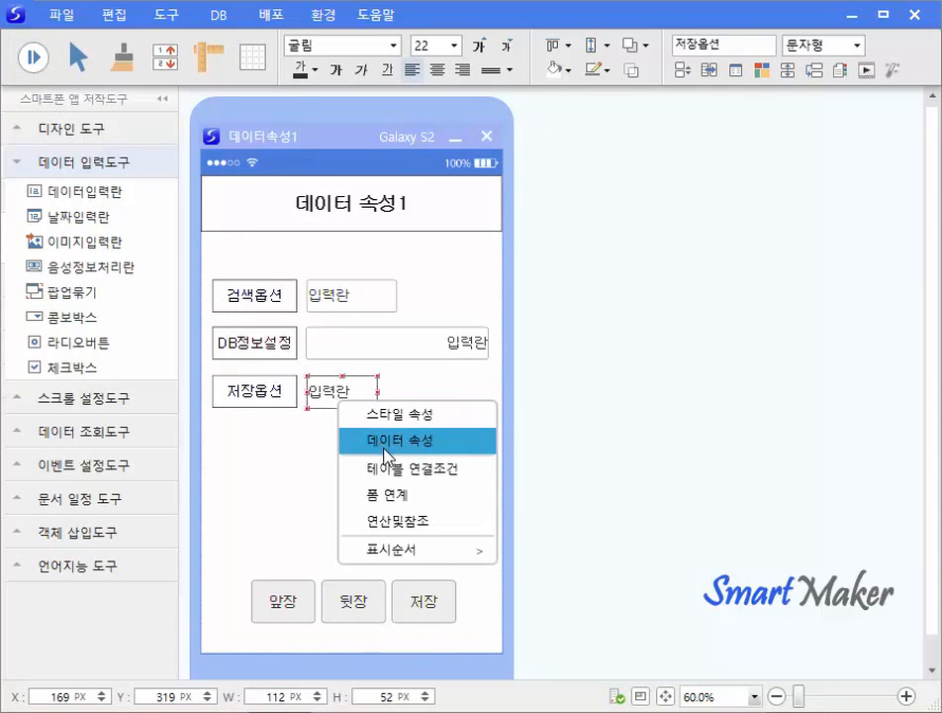
{"action": "left_click", "coordinate": [386, 446]}
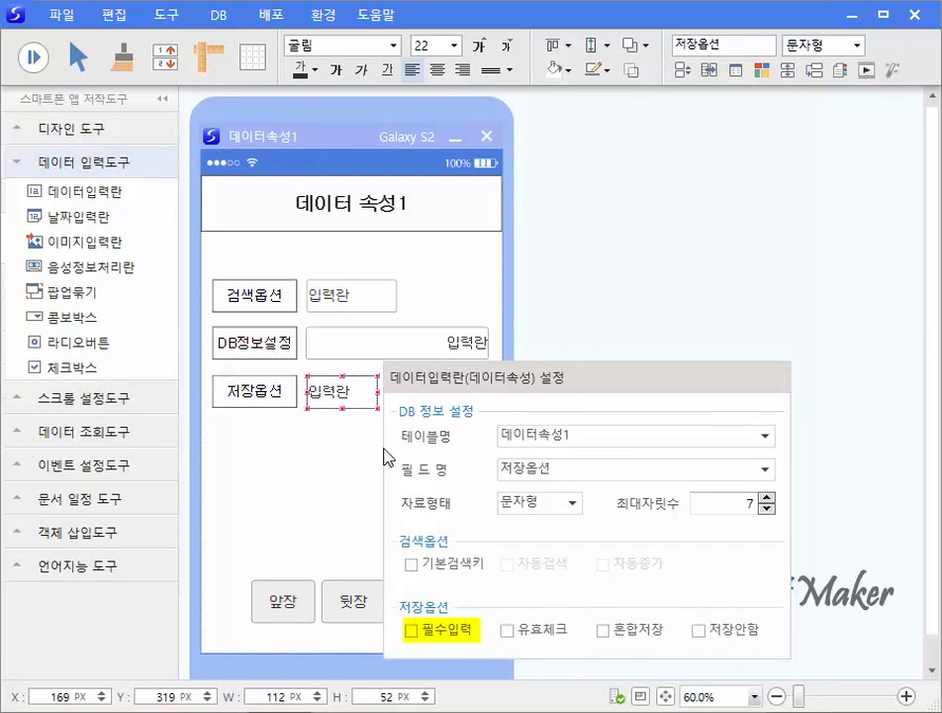
{"action": "left_click", "coordinate": [435, 635]}
{"action": "left_click", "coordinate": [188, 295]}
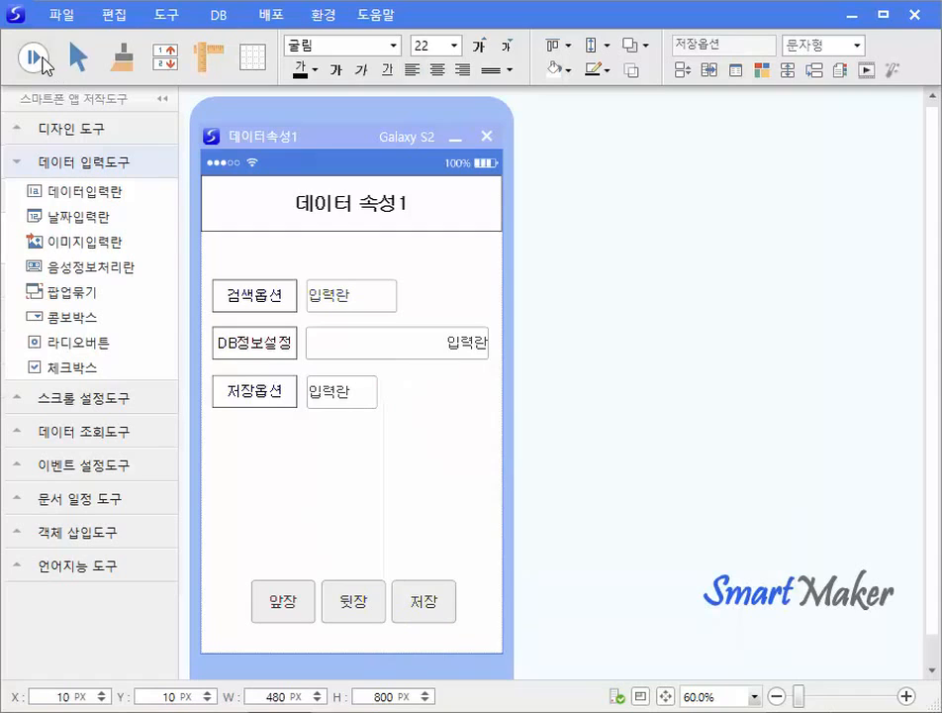
Run the form, enter 10,000,000 for DB정보설정, try saving with 저장옵션 left blank, and return to design mode.
{"action": "left_click", "coordinate": [38, 57]}
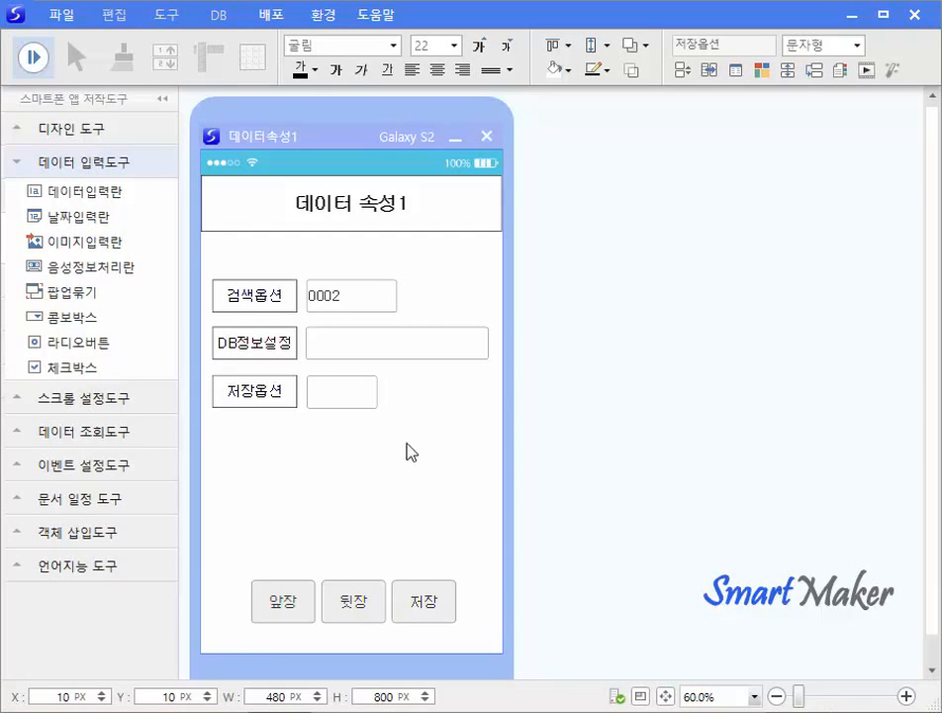
{"action": "left_click", "coordinate": [417, 336]}
{"action": "type", "text": "10,000,000"}
{"action": "left_click", "coordinate": [420, 605]}
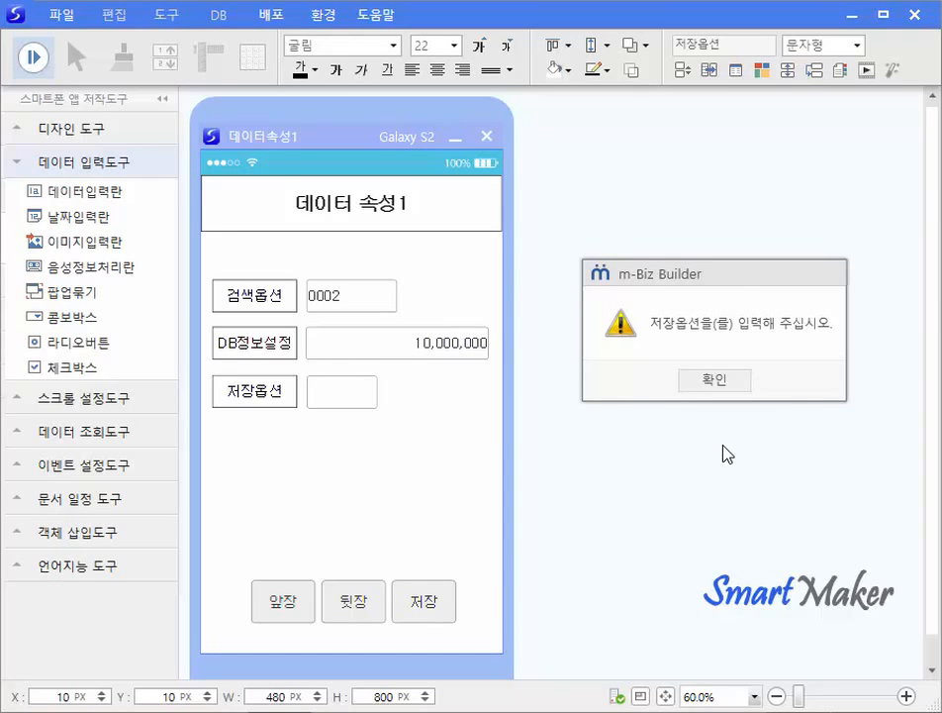
{"action": "left_click", "coordinate": [724, 384]}
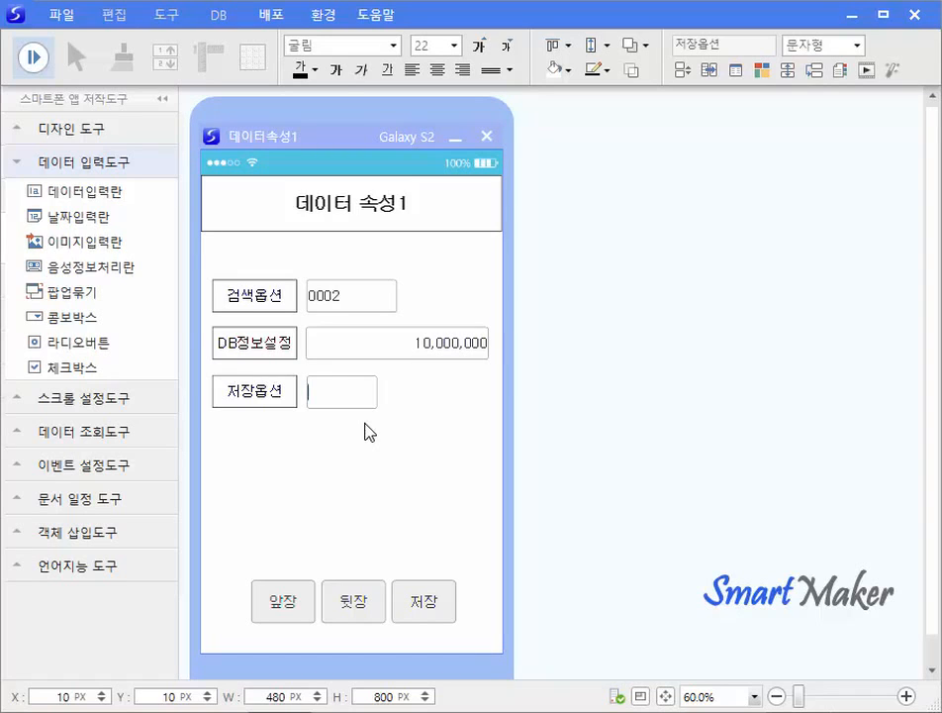
{"action": "left_click", "coordinate": [36, 61]}
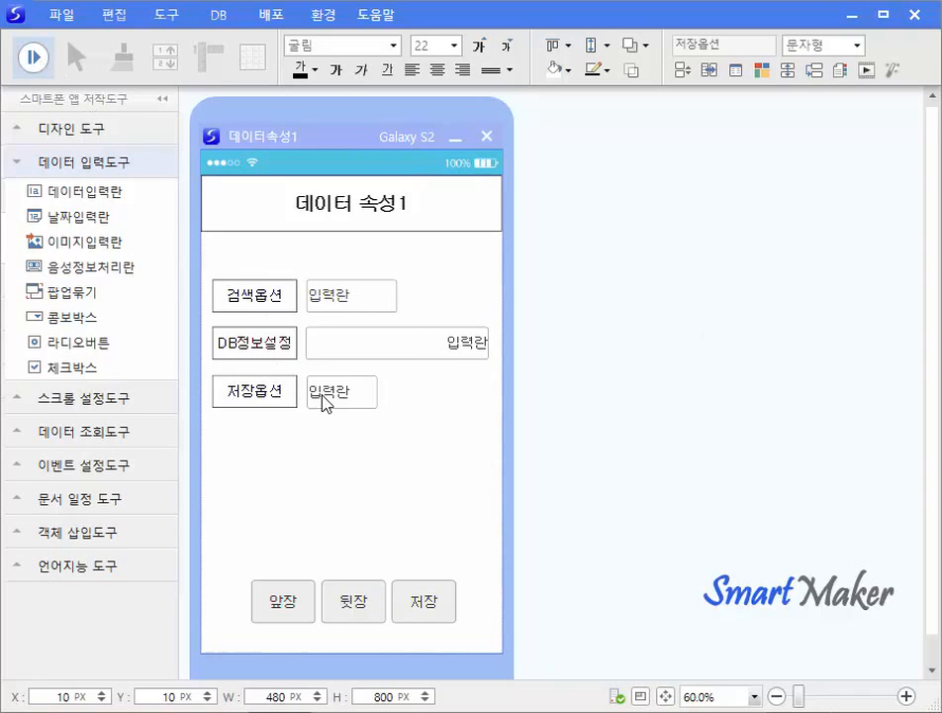
Turn off 필수입력 and enable 유효체크 in the 저장옵션 input's data properties.
{"action": "double_click", "coordinate": [323, 395]}
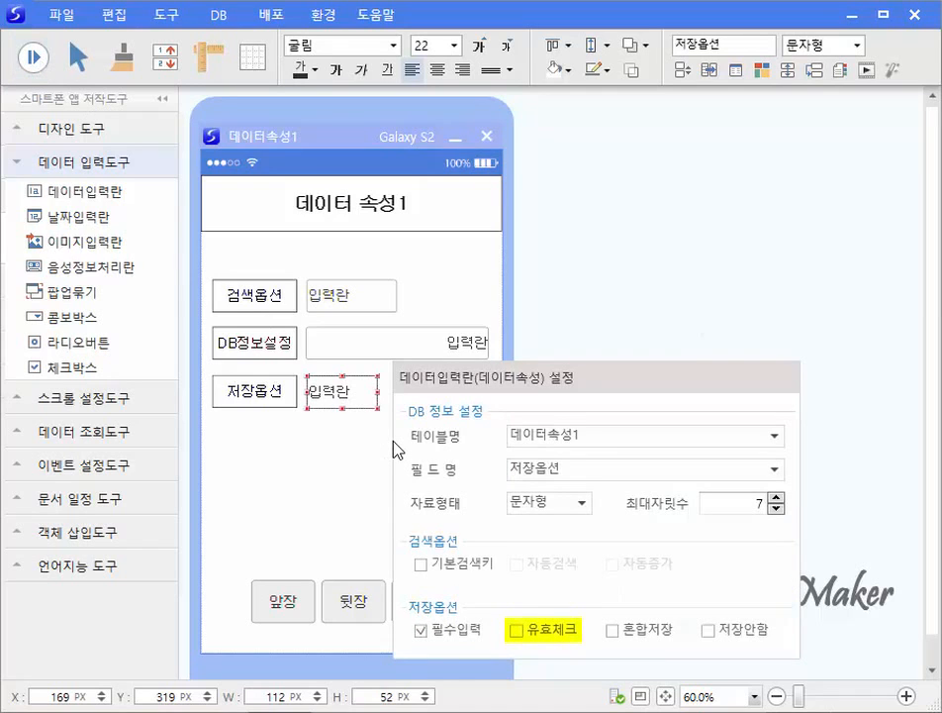
{"action": "left_click", "coordinate": [462, 633]}
{"action": "left_click", "coordinate": [569, 629]}
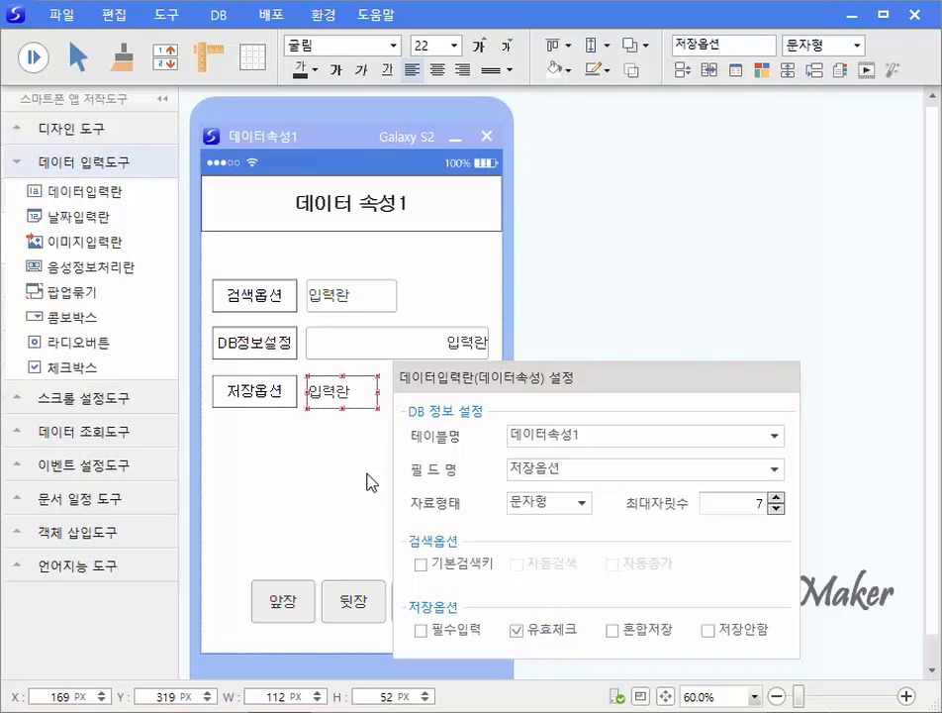
{"action": "left_click", "coordinate": [346, 450]}
Duplicate the 저장옵션 input field directly below the original.
{"action": "left_click", "coordinate": [331, 386]}
{"action": "key", "text": "Return"}
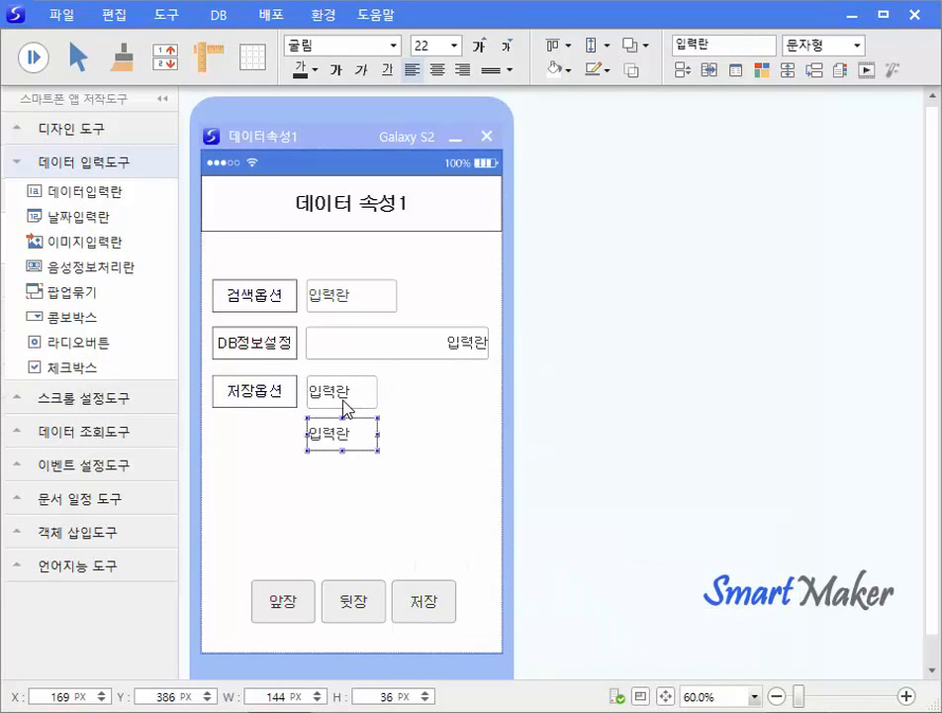
Add a row number beside the duplicated input and create a scroll area around both 저장옵션 inputs.
{"action": "left_click", "coordinate": [254, 441]}
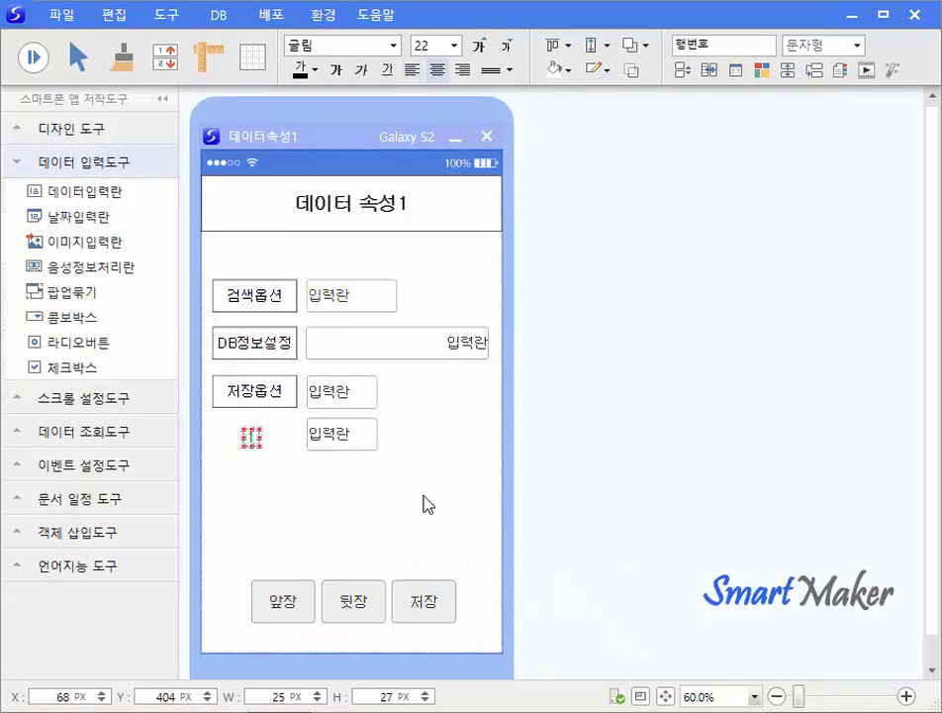
{"action": "left_click_drag", "start_coordinate": [430, 502], "coordinate": [221, 364]}
{"action": "key", "text": "ctrl+l"}
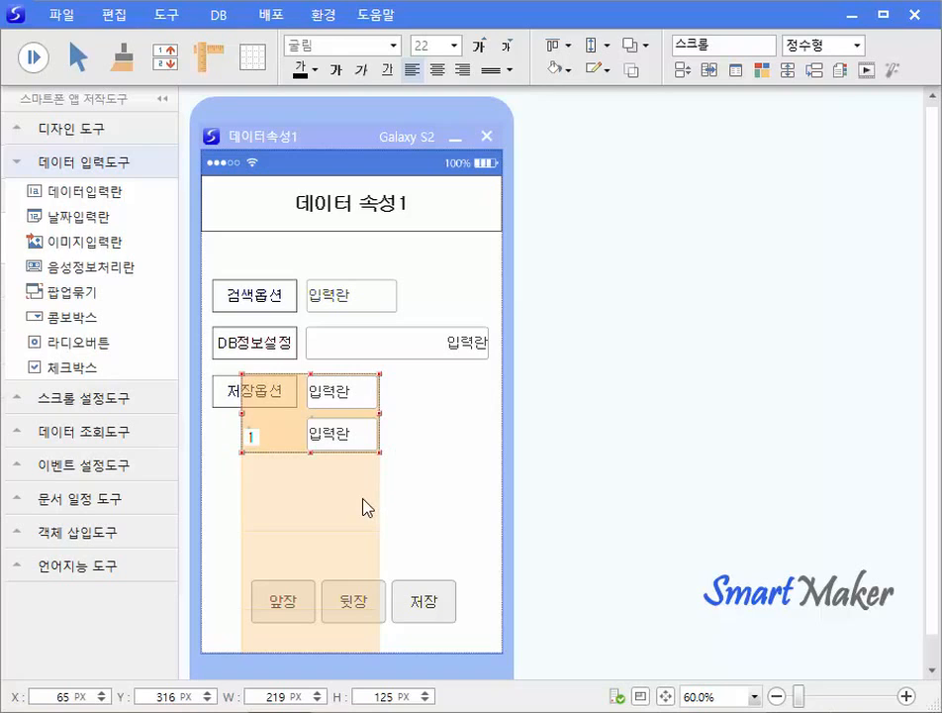
Undo the scroll area and delete the row number beside the duplicated input.
{"action": "key", "text": "ctrl+z"}
{"action": "left_click", "coordinate": [252, 439]}
{"action": "key", "text": "Delete"}
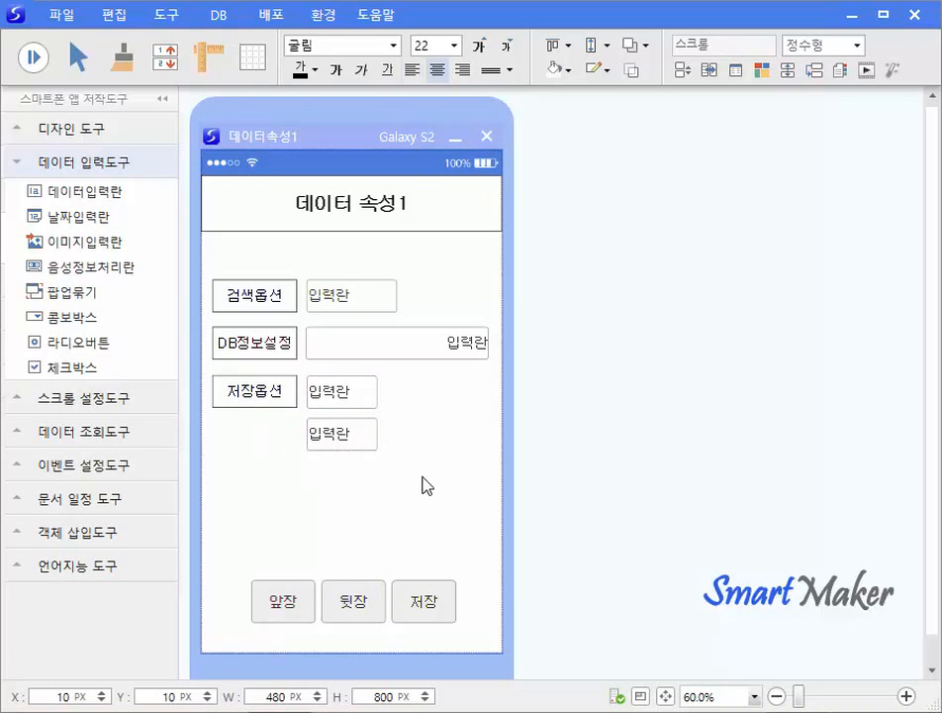
Enable 혼합저장 for the duplicated lower input and set its table to 데이터속성1 and its field to 저장옵션.
{"action": "right_click", "coordinate": [374, 441]}
{"action": "left_click", "coordinate": [413, 481]}
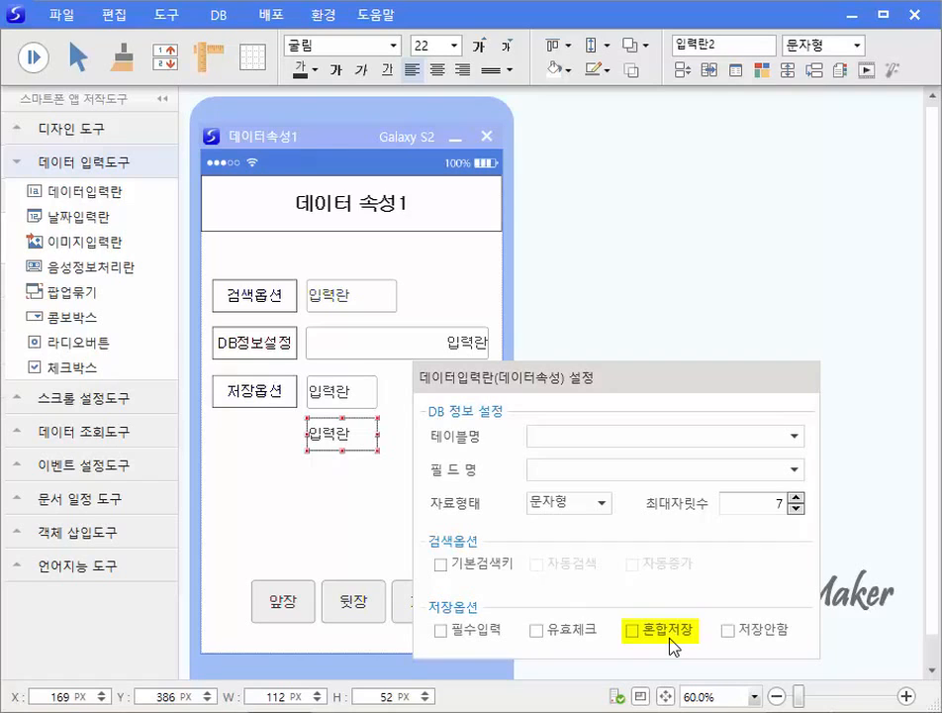
{"action": "left_click", "coordinate": [670, 639]}
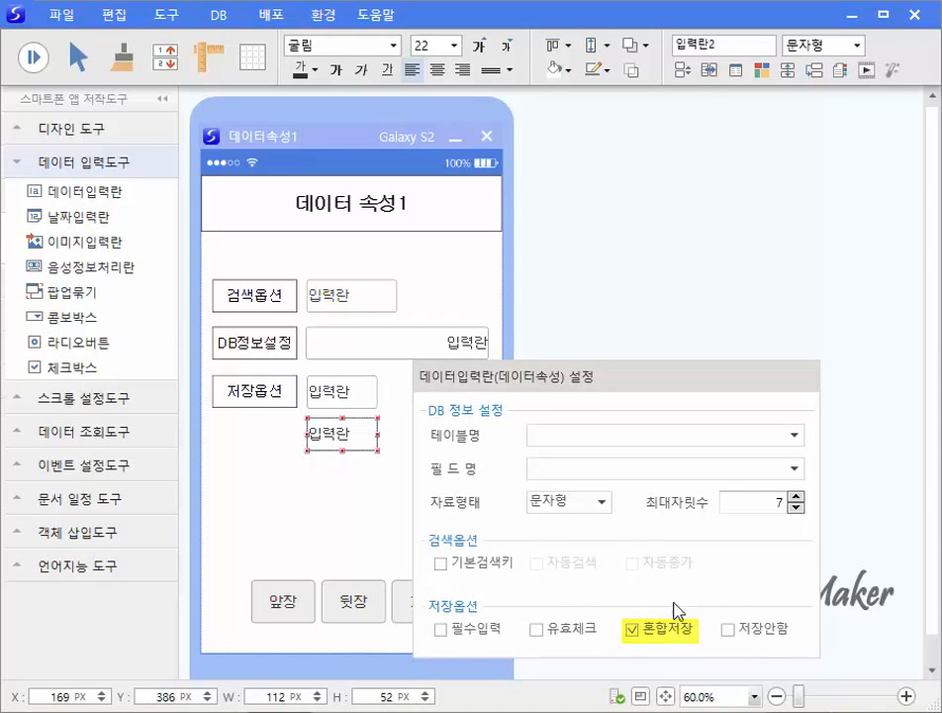
{"action": "left_click", "coordinate": [674, 441]}
{"action": "type", "text": "데이터속성1"}
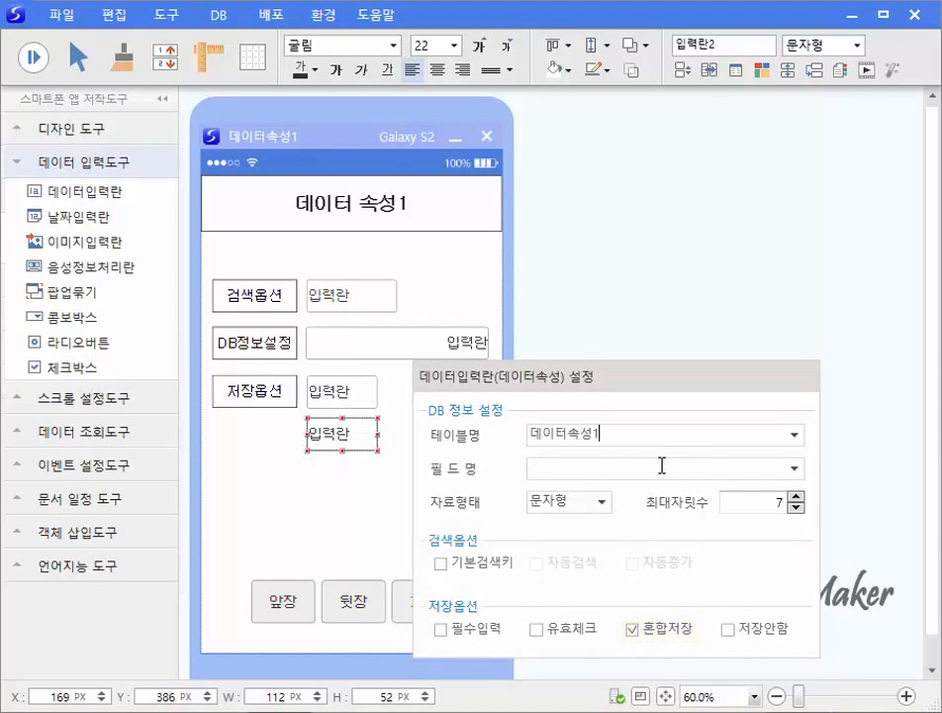
{"action": "left_click", "coordinate": [662, 466]}
{"action": "type", "text": "ㅈ저장옵션"}
{"action": "left_click", "coordinate": [409, 515]}
Enable 혼합저장 and turn off 유효체크 for the upper 저장옵션 input.
{"action": "right_click", "coordinate": [374, 398]}
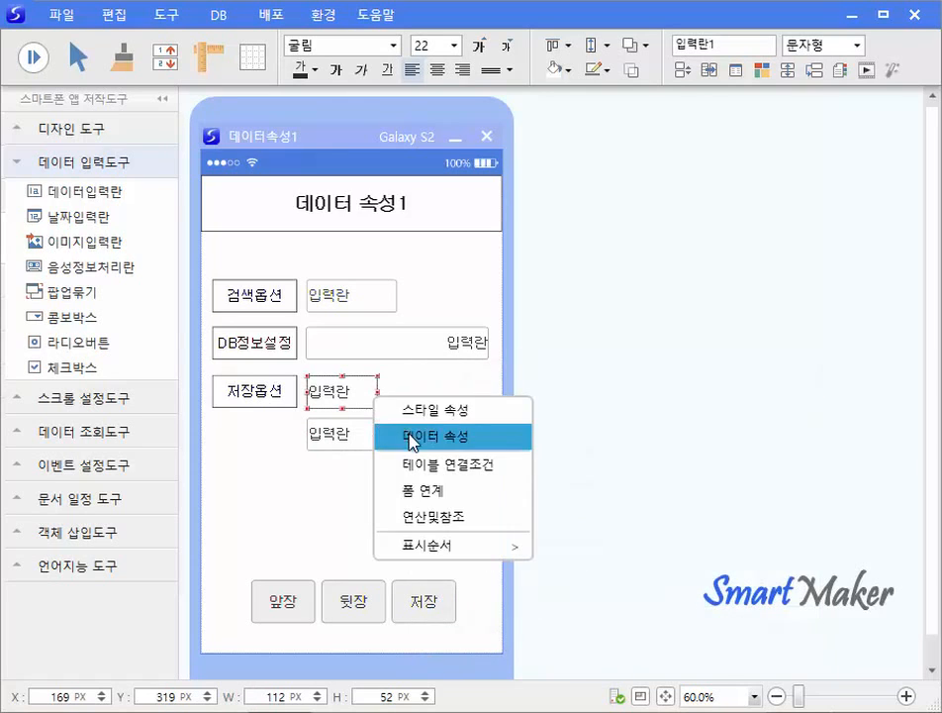
{"action": "left_click", "coordinate": [383, 436]}
{"action": "left_click", "coordinate": [632, 629]}
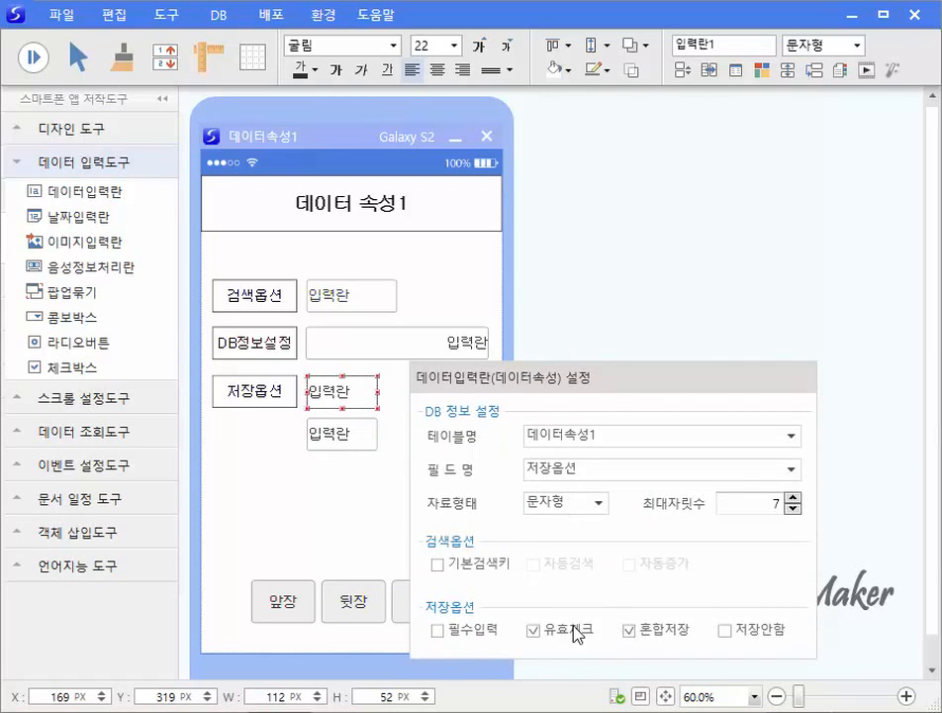
{"action": "left_click", "coordinate": [574, 629]}
{"action": "left_click", "coordinate": [395, 498]}
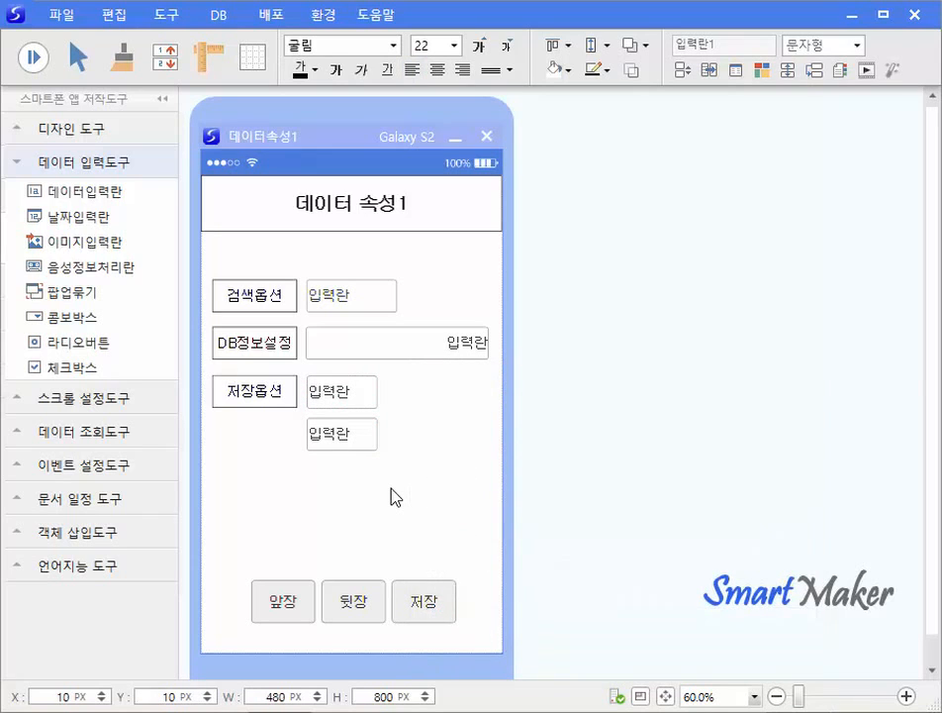
Check the upper 저장옵션 input's data properties, and switch the lower input from 혼합저장 to 저장안함.
{"action": "right_click", "coordinate": [374, 396]}
{"action": "left_click", "coordinate": [409, 436]}
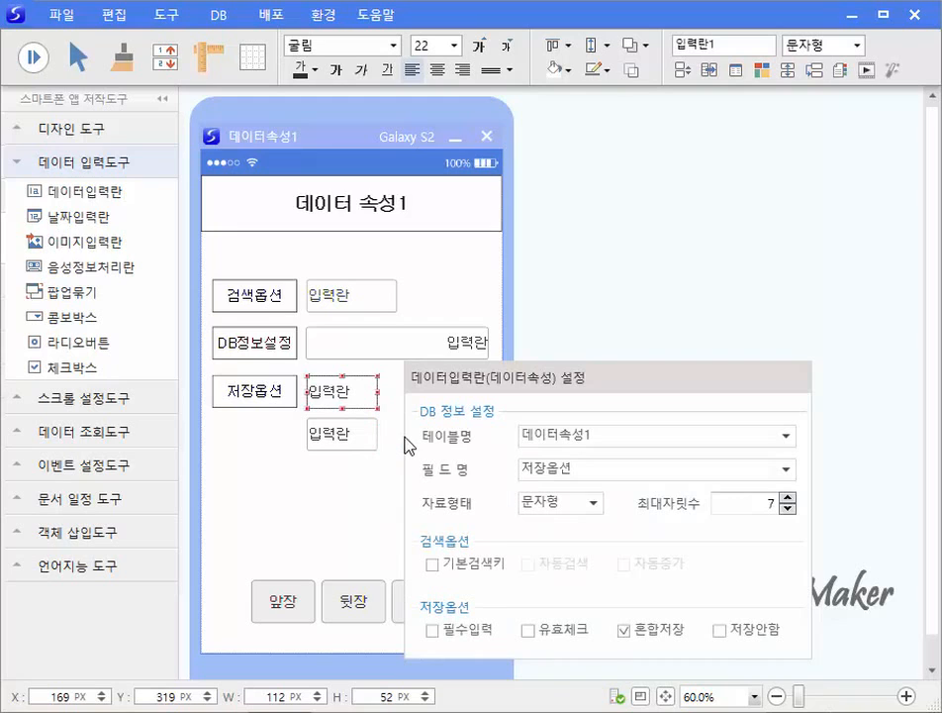
{"action": "right_click", "coordinate": [376, 432]}
{"action": "left_click", "coordinate": [422, 472]}
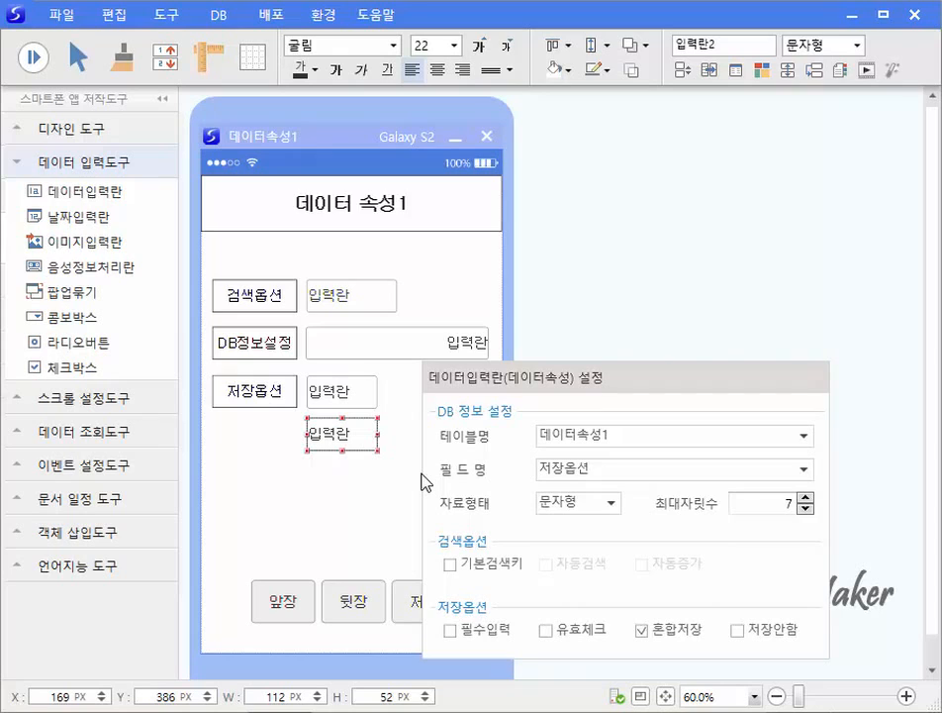
{"action": "left_click", "coordinate": [677, 631]}
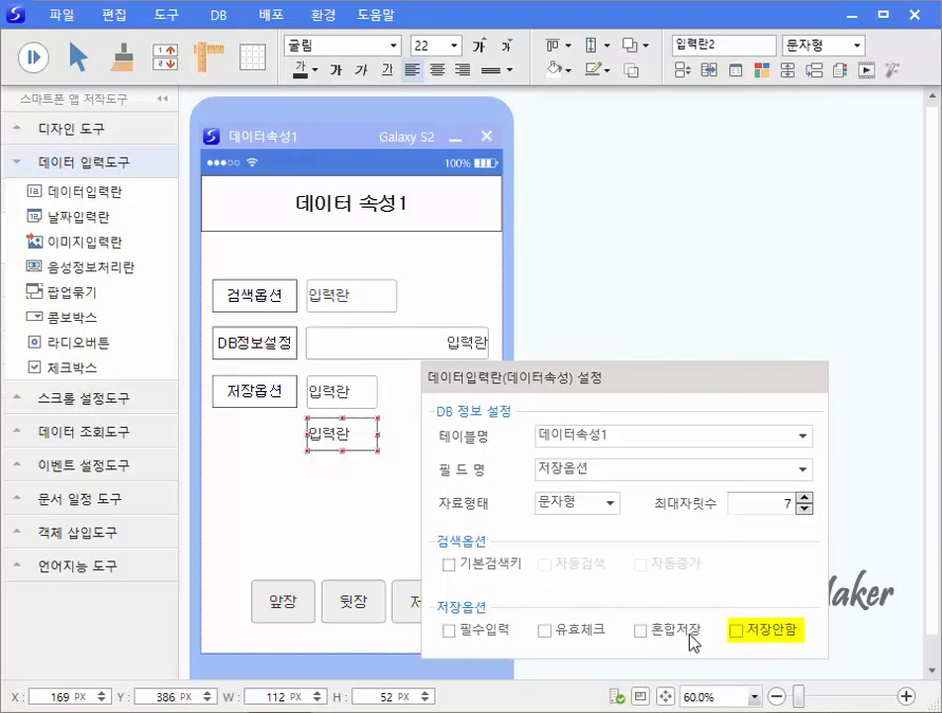
{"action": "left_click", "coordinate": [777, 628]}
{"action": "left_click", "coordinate": [399, 511]}
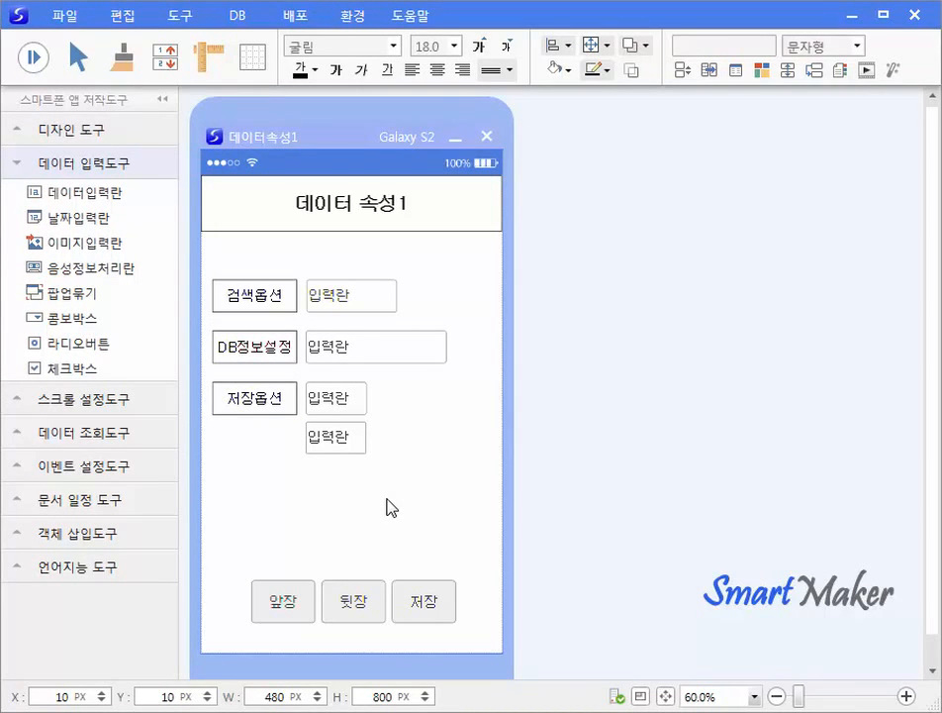
Link the 검색옵션 input to the record-number field of the 나의맛집등록 table in its data properties.
{"action": "left_click", "coordinate": [368, 305]}
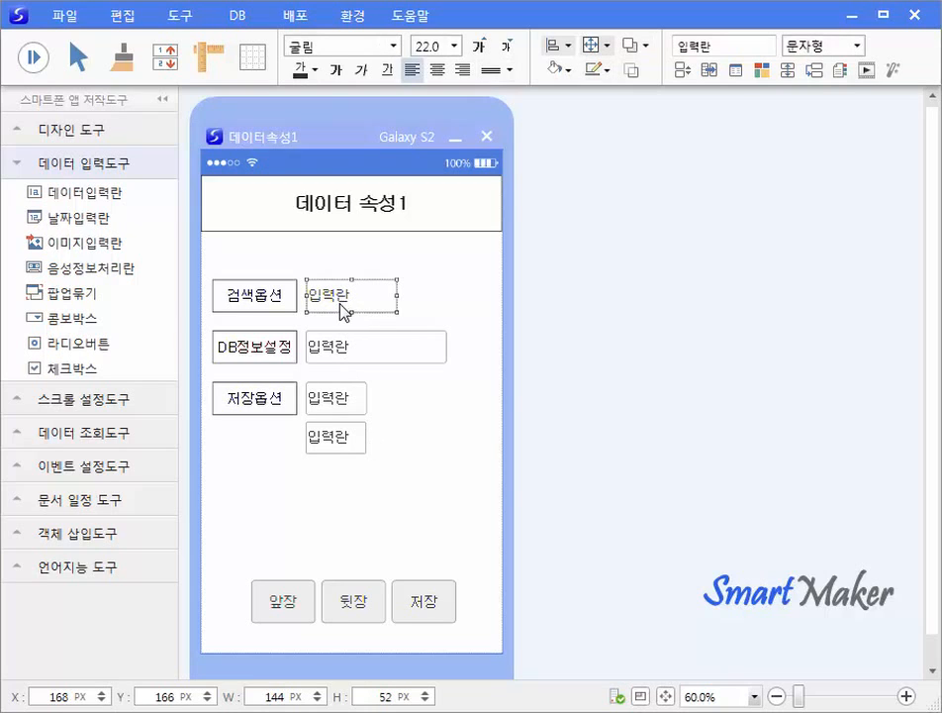
{"action": "right_click", "coordinate": [342, 310]}
{"action": "left_click", "coordinate": [382, 351]}
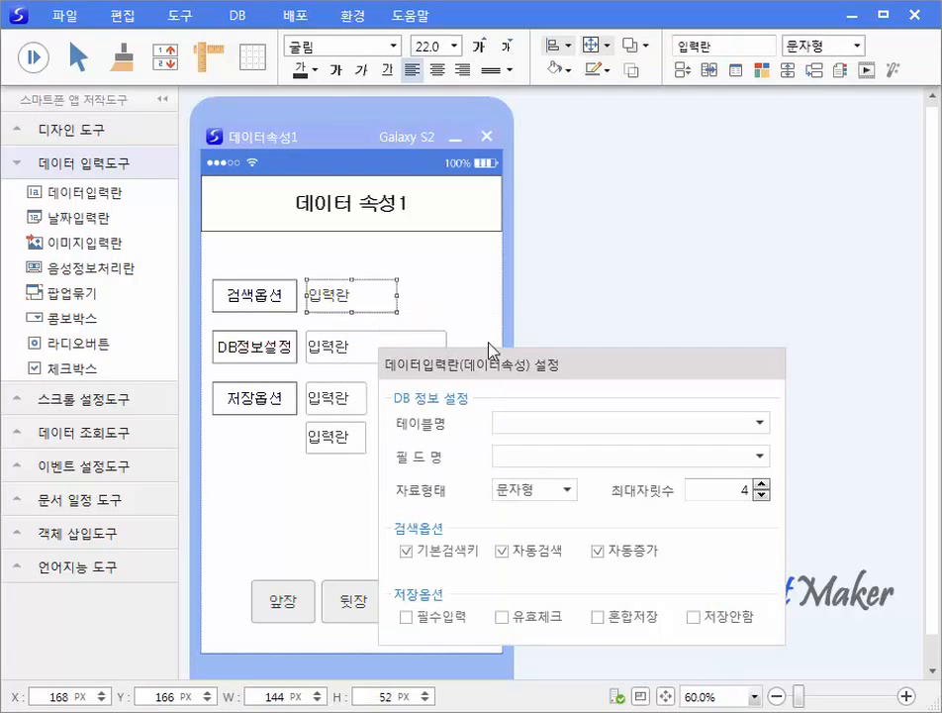
{"action": "left_click", "coordinate": [758, 422]}
{"action": "left_click", "coordinate": [664, 451]}
{"action": "left_click", "coordinate": [758, 455]}
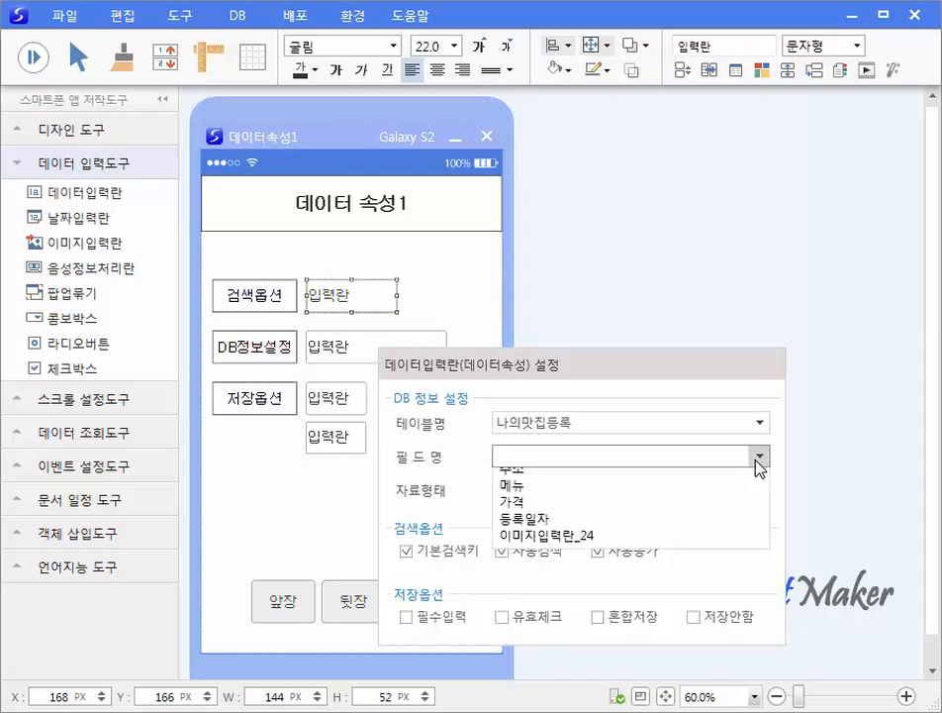
{"action": "left_click", "coordinate": [529, 481]}
Link the DB정보설정 input to the 상호명 field of the 나의맛집등록 table.
{"action": "left_click", "coordinate": [332, 354]}
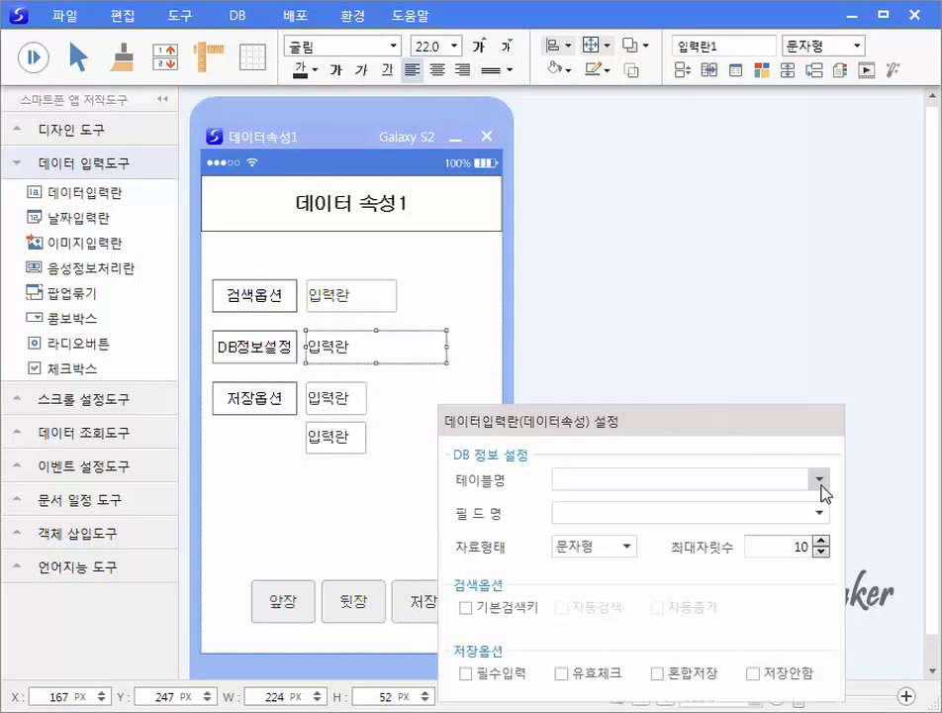
{"action": "left_click", "coordinate": [819, 482]}
{"action": "left_click", "coordinate": [757, 504]}
{"action": "left_click", "coordinate": [814, 515]}
{"action": "left_click", "coordinate": [573, 560]}
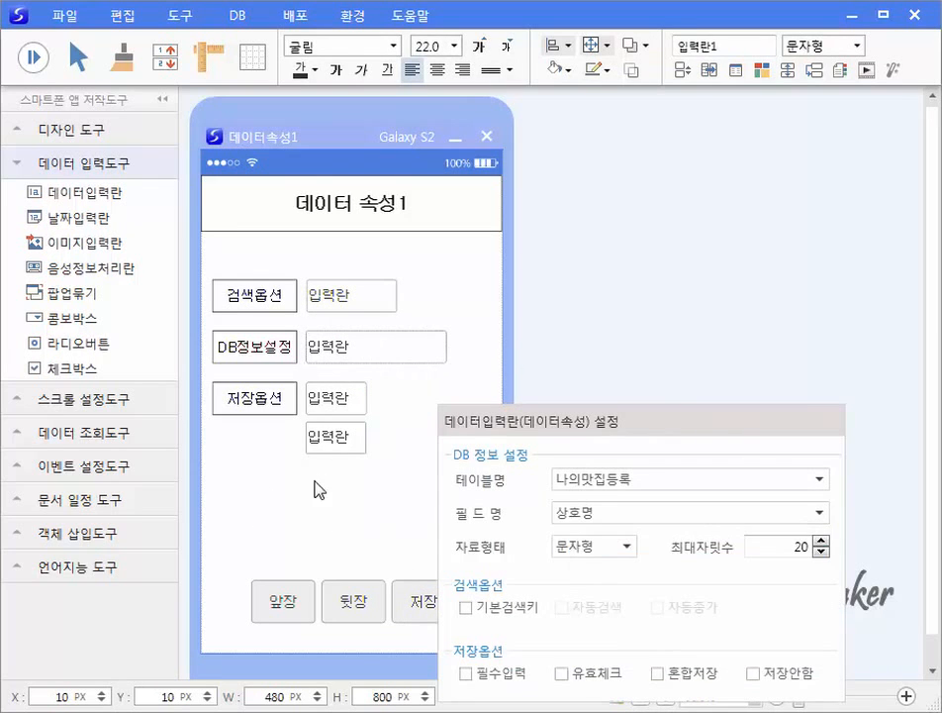
Link the upper 저장옵션 input to the phone-number field of the 나의맛집등록 table and widen it to about 229 px.
{"action": "right_click", "coordinate": [342, 402]}
{"action": "left_click", "coordinate": [379, 446]}
{"action": "left_click", "coordinate": [597, 516]}
{"action": "left_click", "coordinate": [595, 546]}
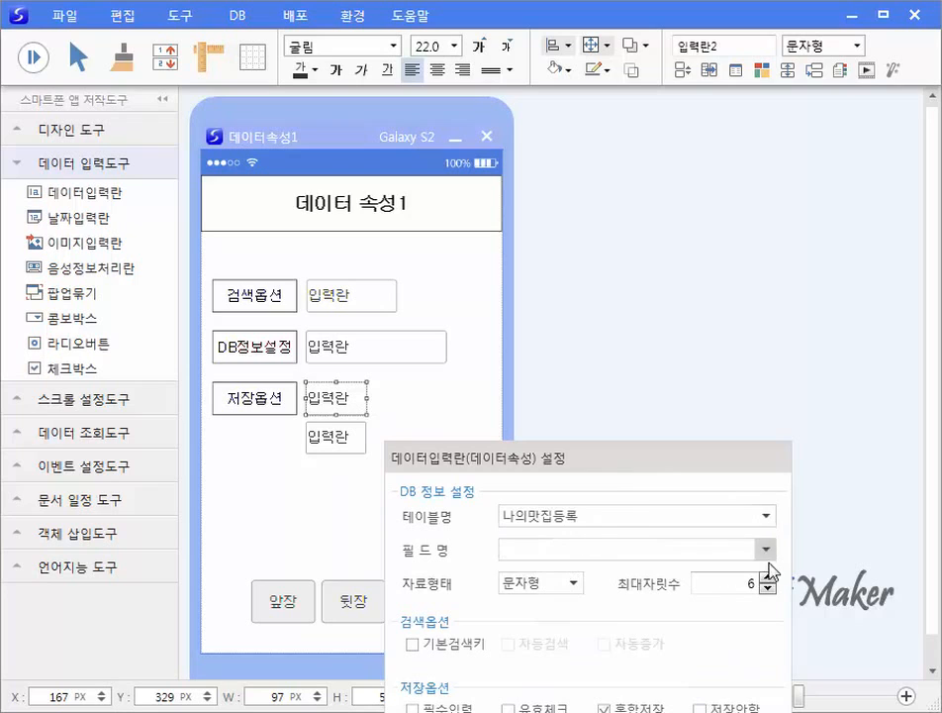
{"action": "left_click", "coordinate": [766, 550]}
{"action": "left_click", "coordinate": [519, 611]}
{"action": "left_click", "coordinate": [350, 534]}
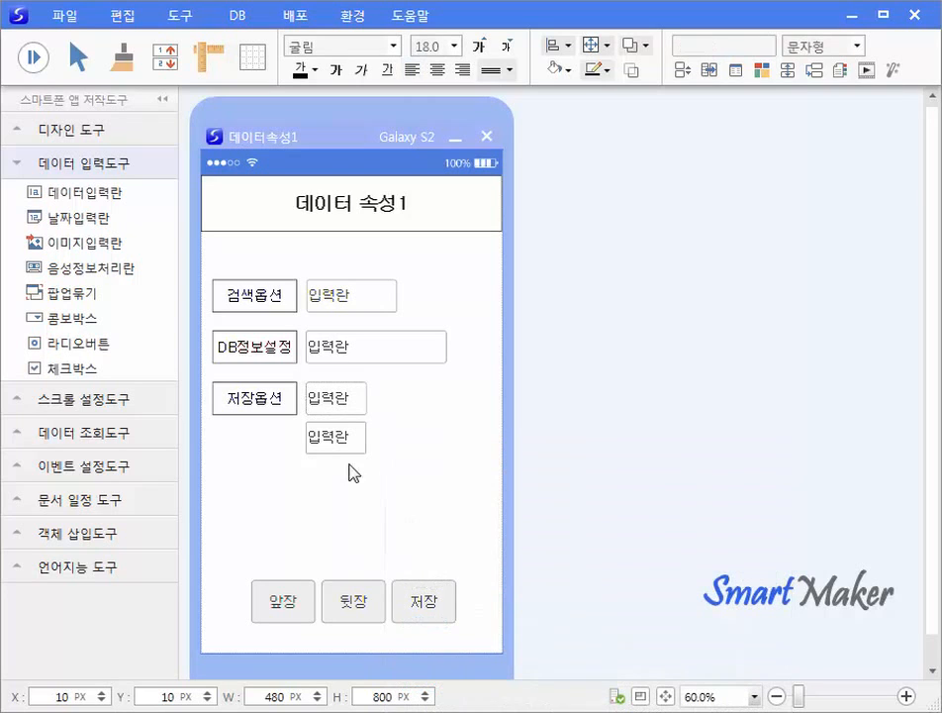
{"action": "left_click", "coordinate": [341, 398]}
{"action": "left_click_drag", "start_coordinate": [367, 398], "coordinate": [452, 398]}
Run the form, browse backward and forward through the linked 나의맛집등록 records, and return to design mode.
{"action": "left_click", "coordinate": [30, 64]}
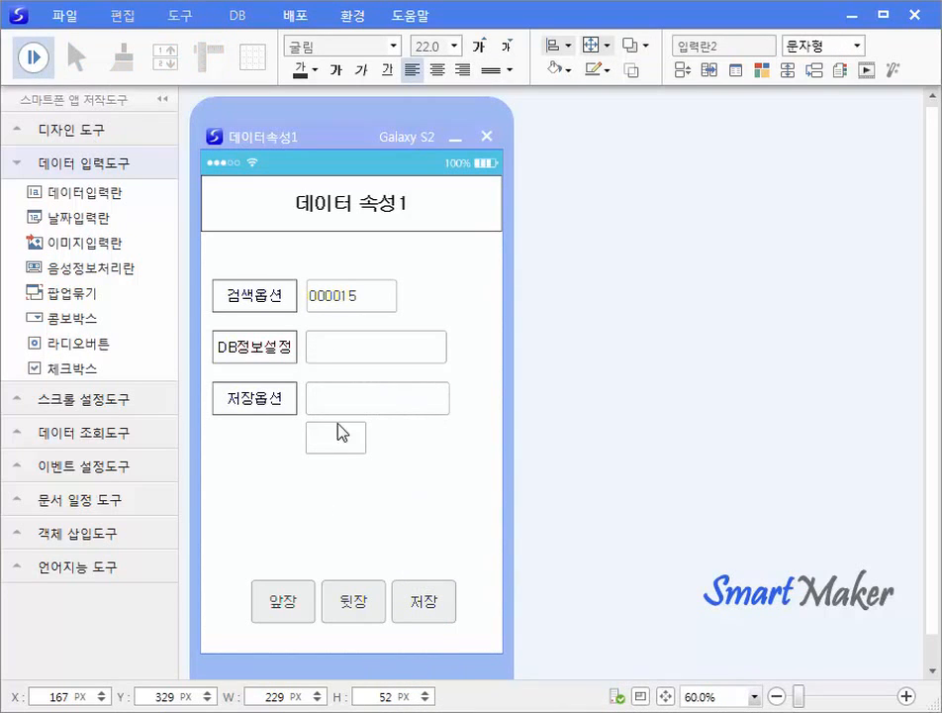
{"action": "left_click", "coordinate": [281, 608]}
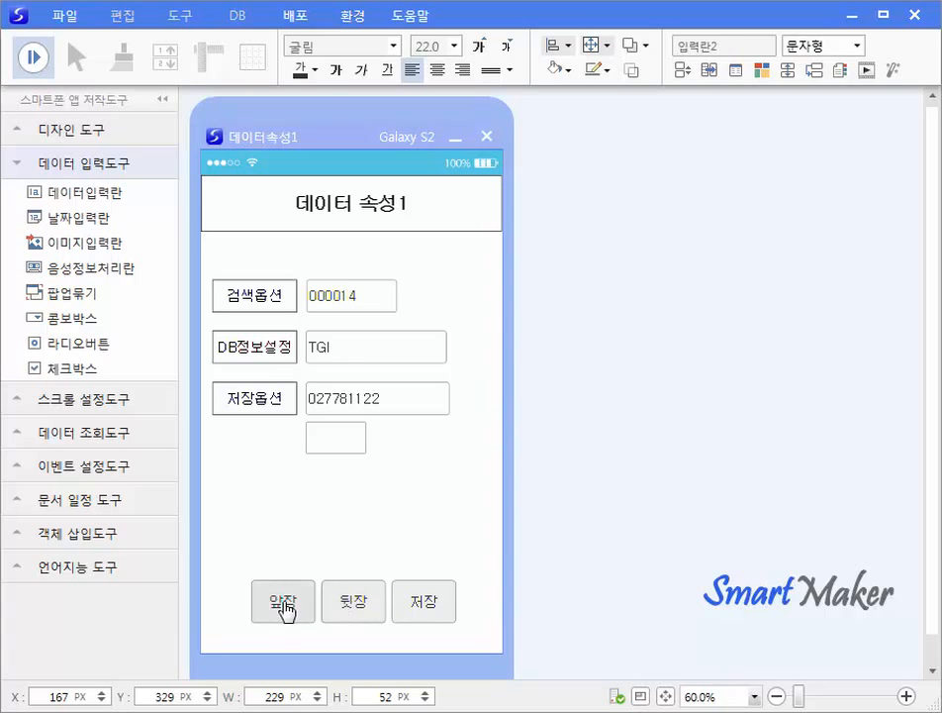
{"action": "left_click", "coordinate": [284, 608]}
{"action": "left_click", "coordinate": [290, 609]}
{"action": "left_click", "coordinate": [356, 608]}
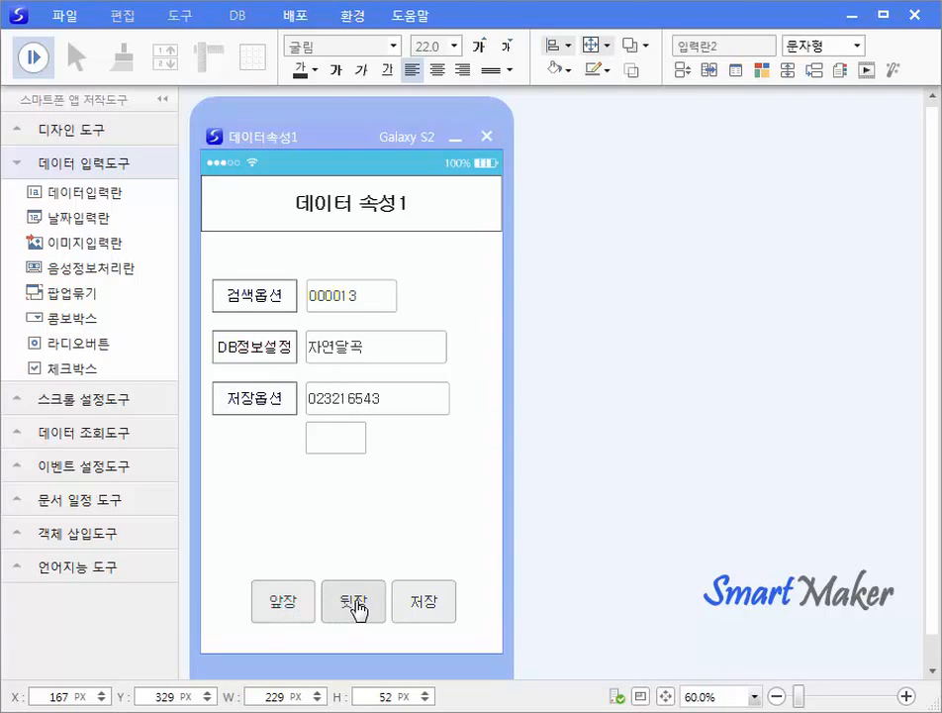
{"action": "left_click", "coordinate": [357, 611]}
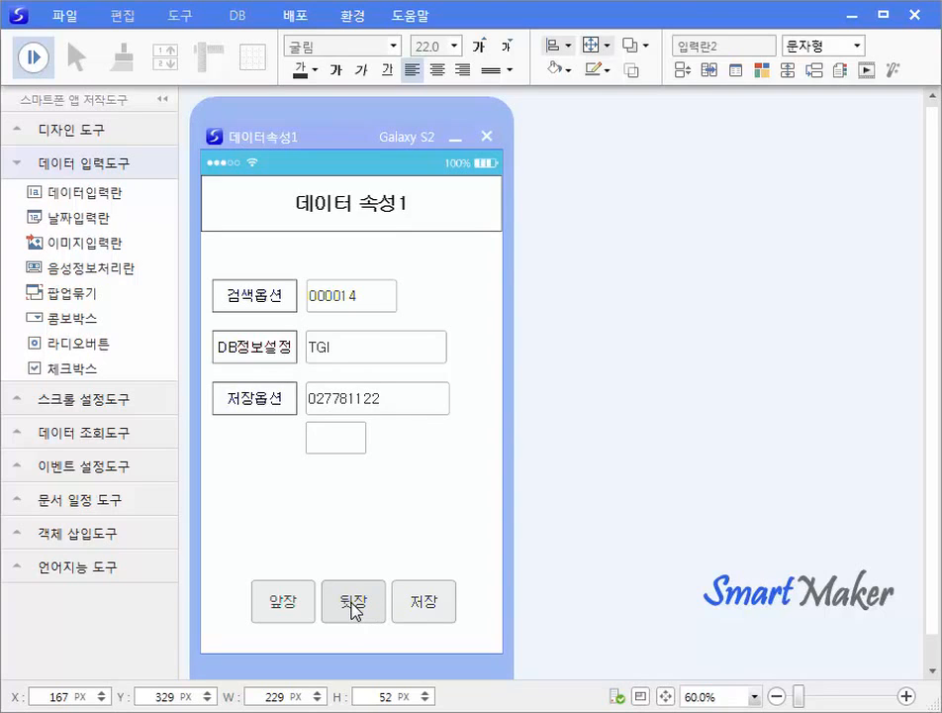
{"action": "left_click", "coordinate": [37, 58]}
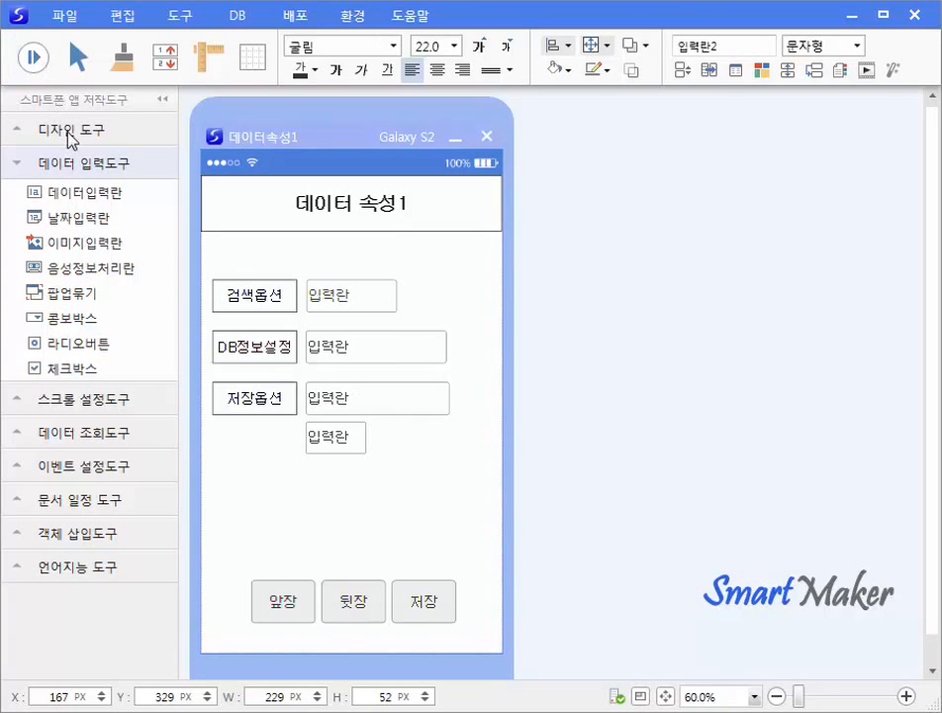
Link the 검색창 on the 데이터속성2 form to the 나의맛집등록 table in its data properties.
{"action": "left_click", "coordinate": [84, 443]}
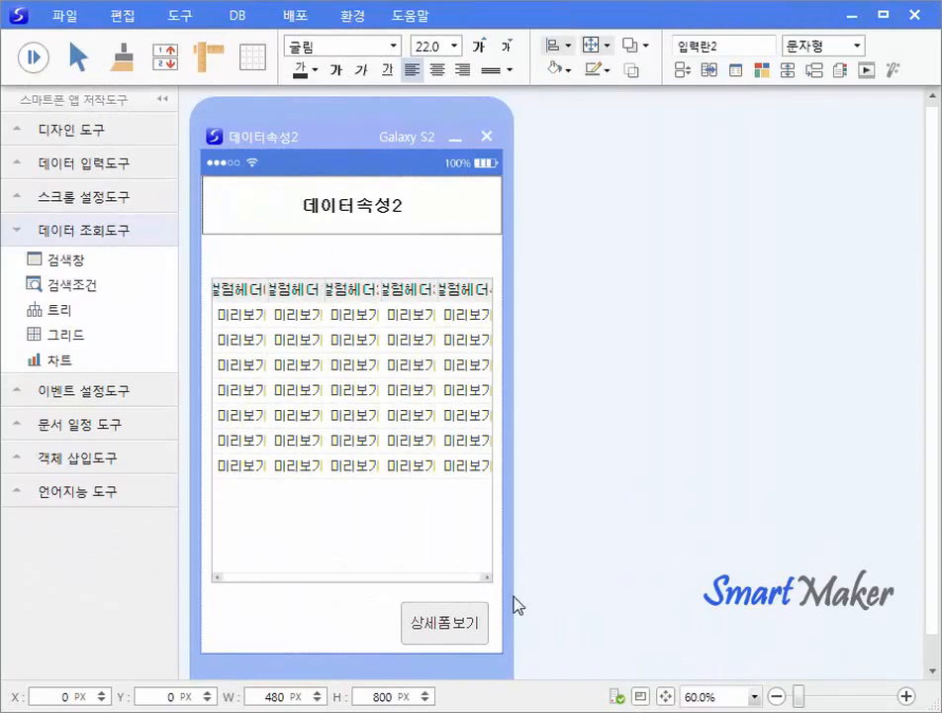
{"action": "left_click", "coordinate": [425, 570]}
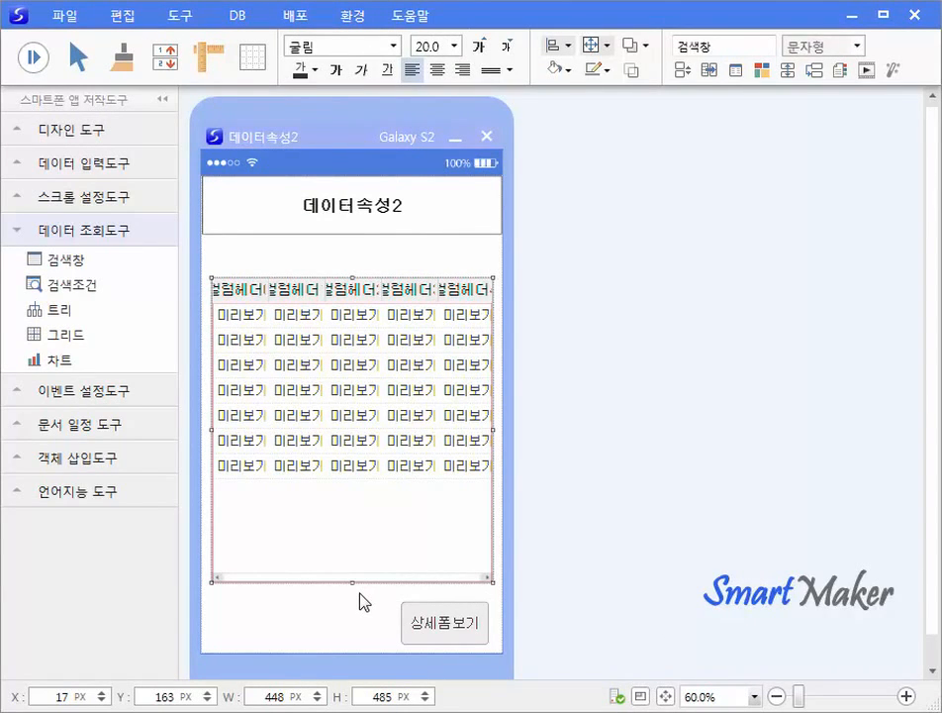
{"action": "right_click", "coordinate": [384, 553]}
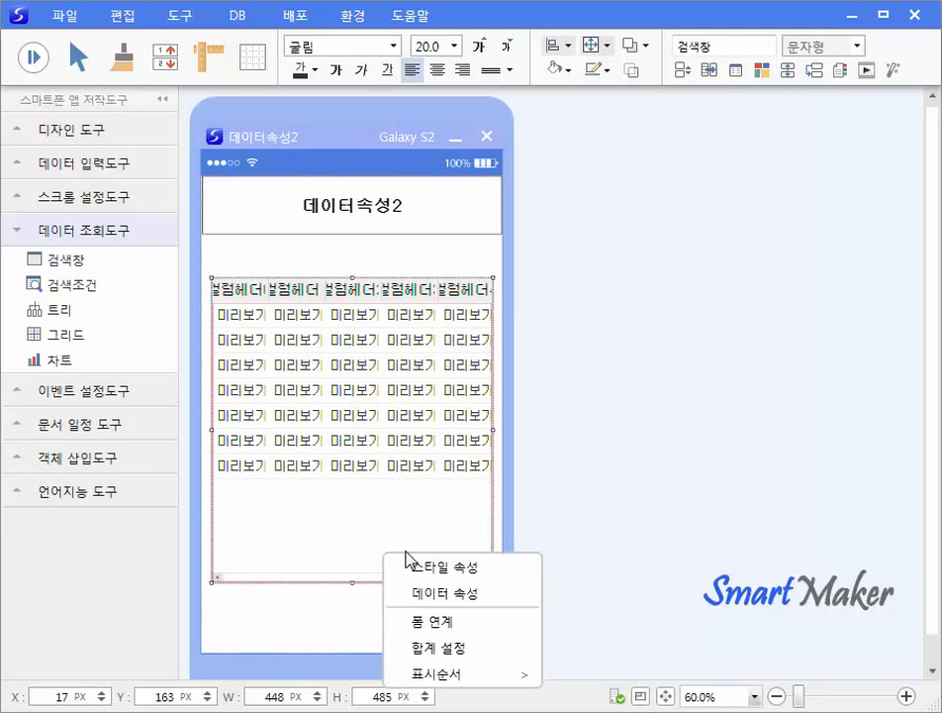
{"action": "left_click", "coordinate": [433, 595]}
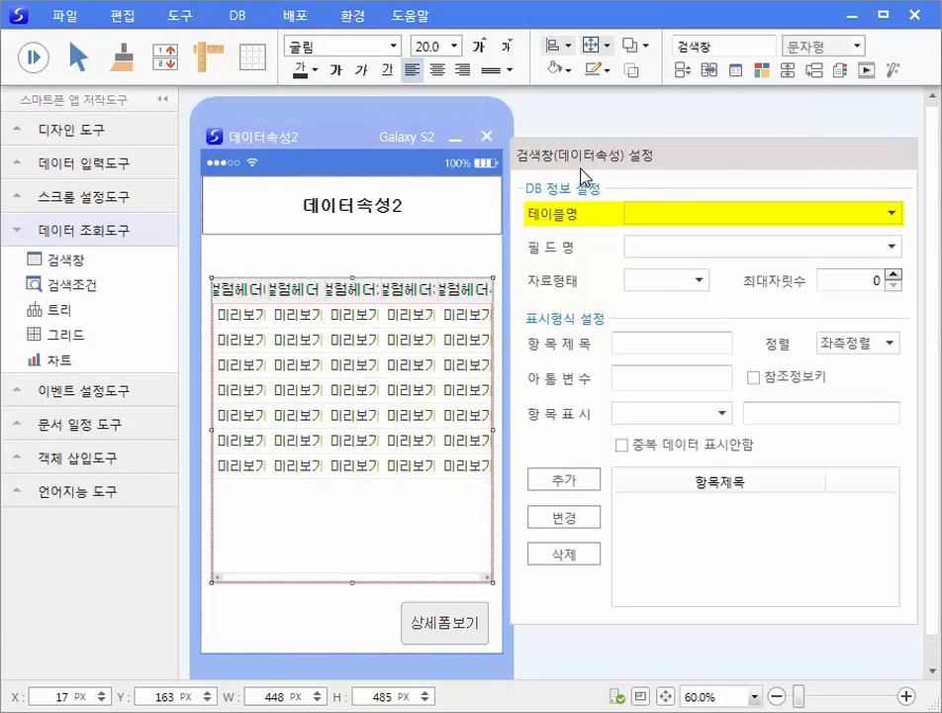
{"action": "left_click", "coordinate": [890, 213]}
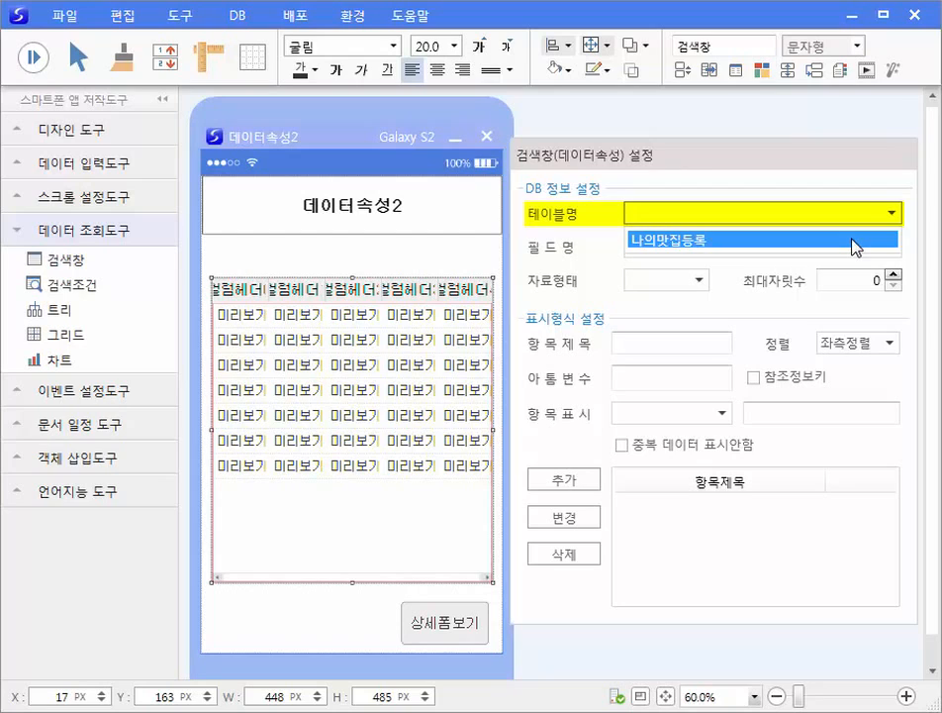
{"action": "left_click", "coordinate": [856, 242]}
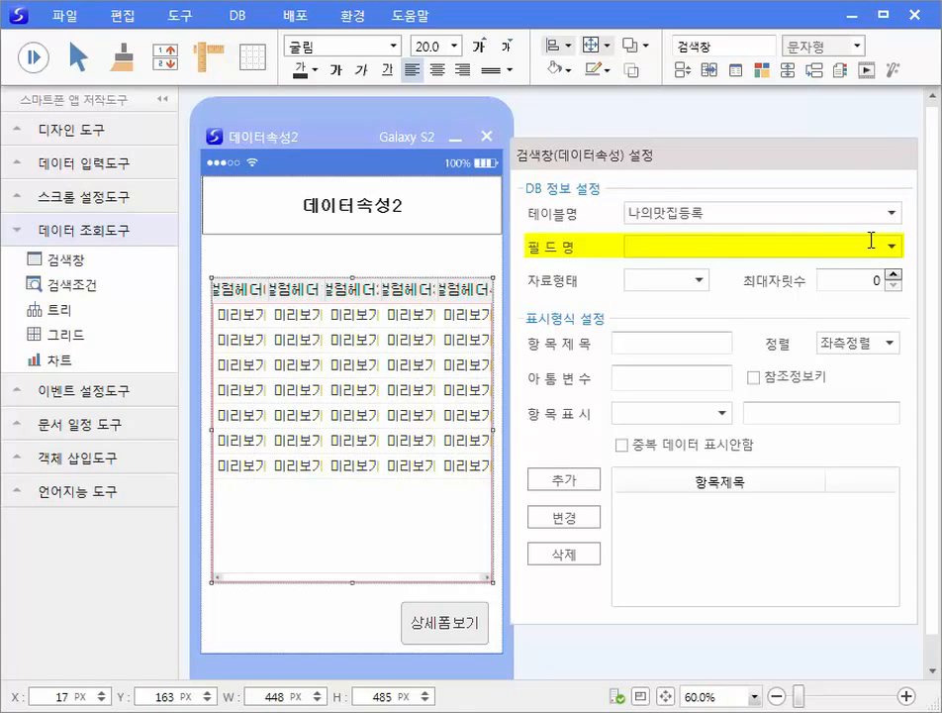
Add the 등록번호 field as a column of the 검색창 and close its data properties.
{"action": "left_click", "coordinate": [888, 246]}
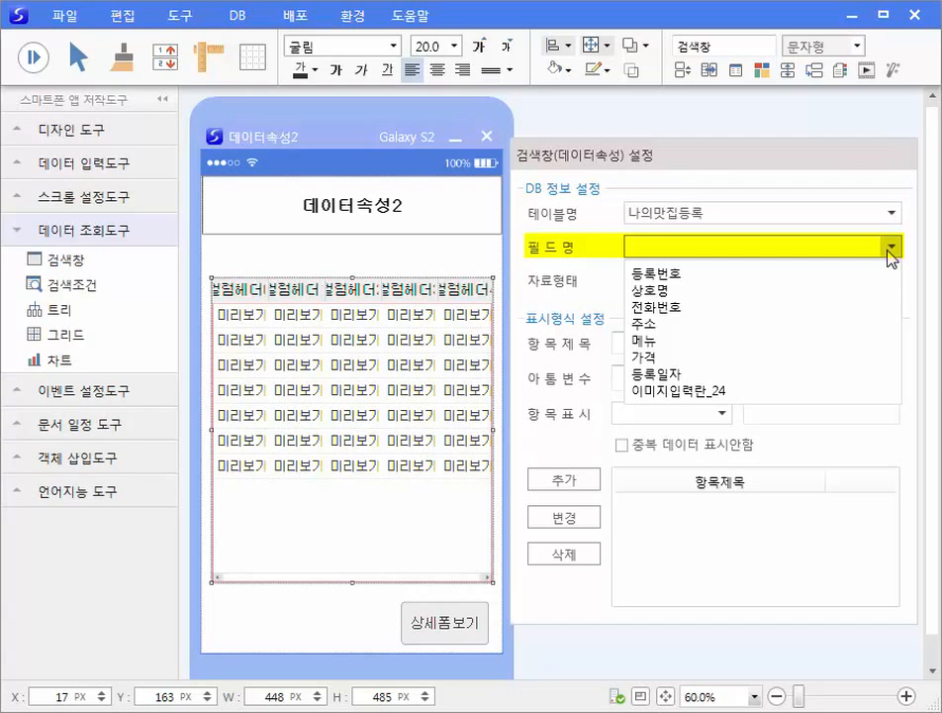
{"action": "left_click", "coordinate": [673, 272]}
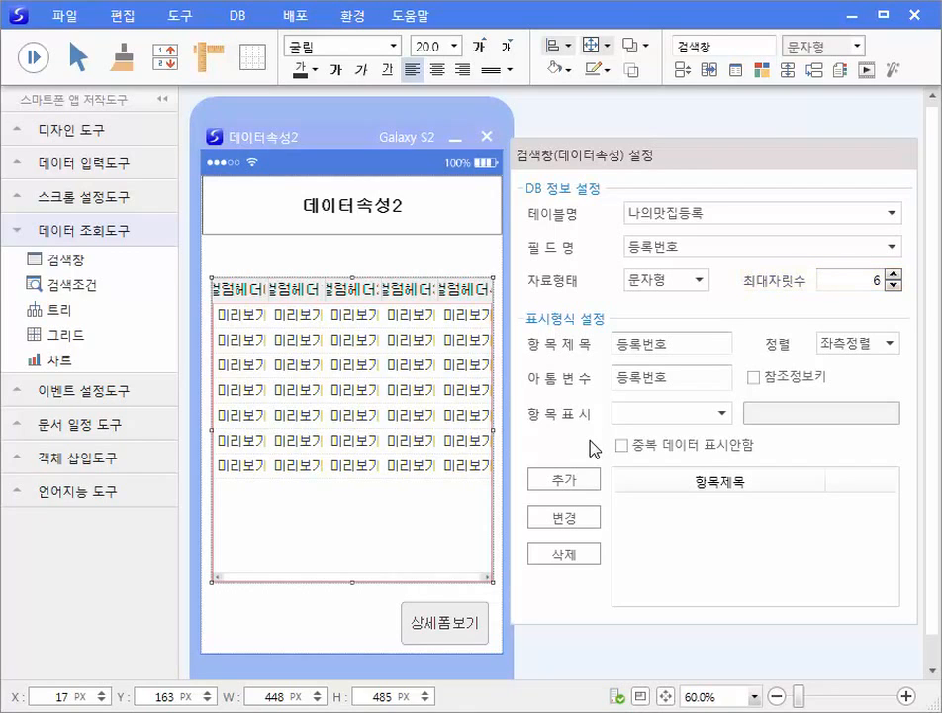
{"action": "left_click", "coordinate": [581, 482]}
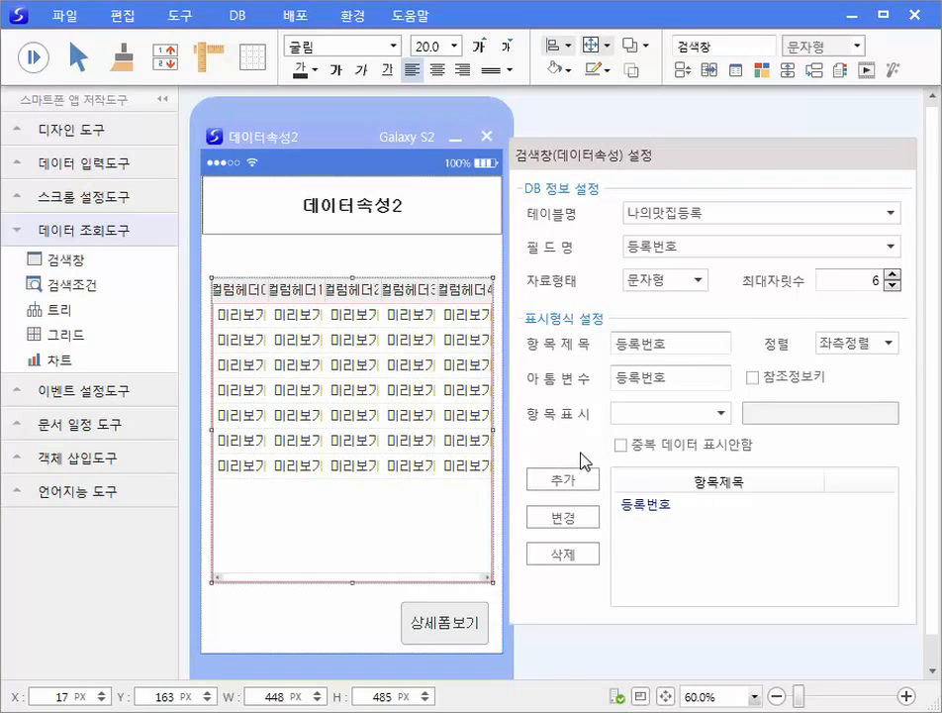
{"action": "left_click", "coordinate": [362, 617]}
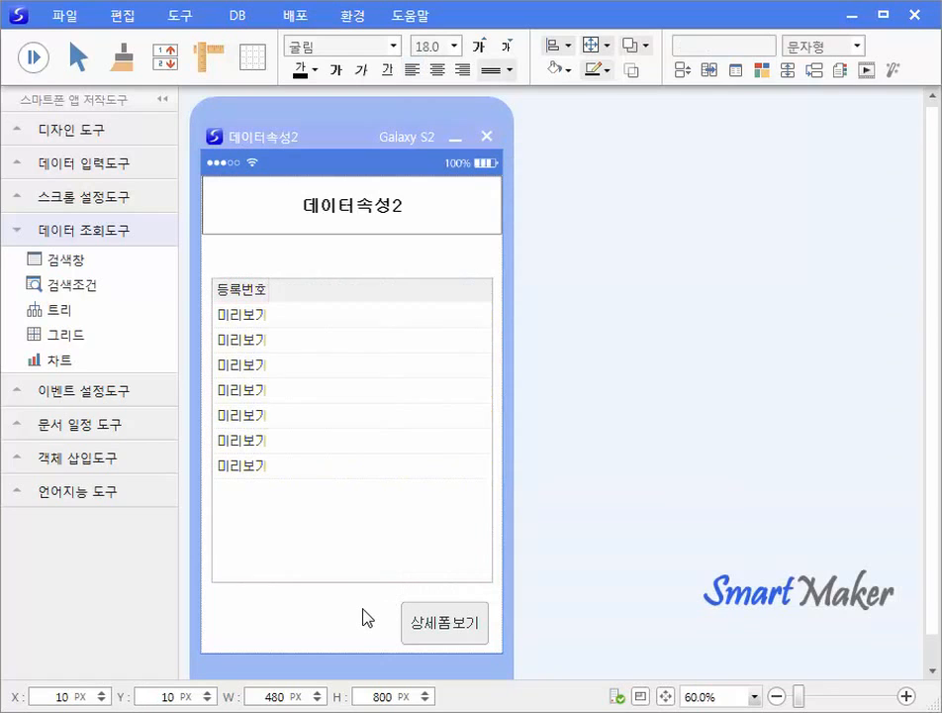
Enable the 즉시실행 option in the style properties of the 검색창 and close them.
{"action": "right_click", "coordinate": [361, 342]}
{"action": "left_click", "coordinate": [391, 355]}
{"action": "left_click", "coordinate": [415, 419]}
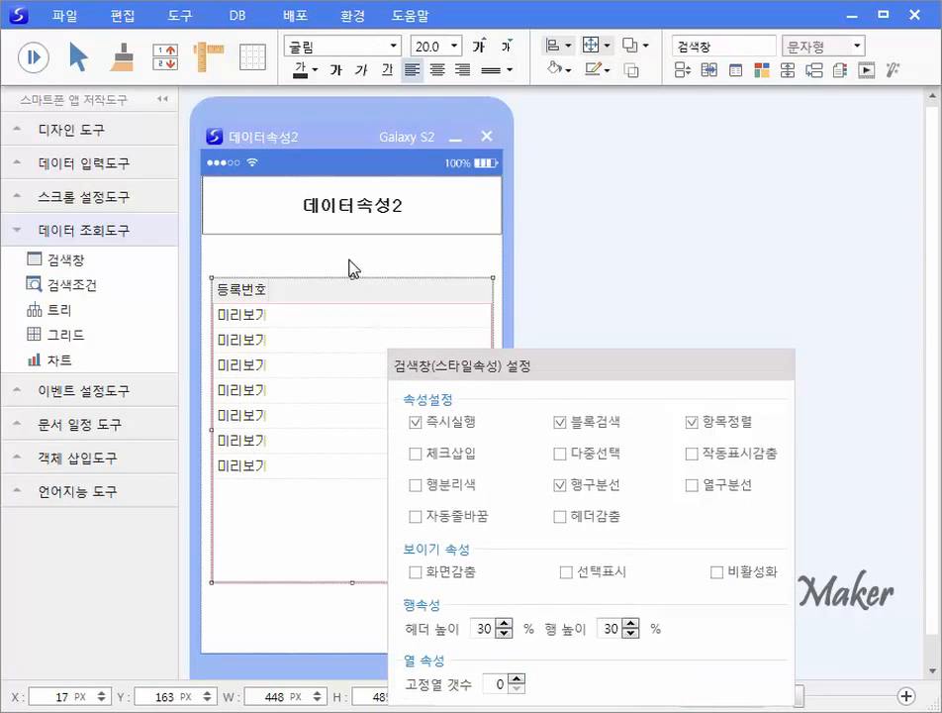
{"action": "left_click", "coordinate": [353, 267]}
Run the form, scroll through the listed 등록번호 records, and return to design mode.
{"action": "left_click", "coordinate": [35, 57]}
{"action": "scroll", "coordinate": [358, 393], "scroll_direction": "down", "scroll_amount": 2}
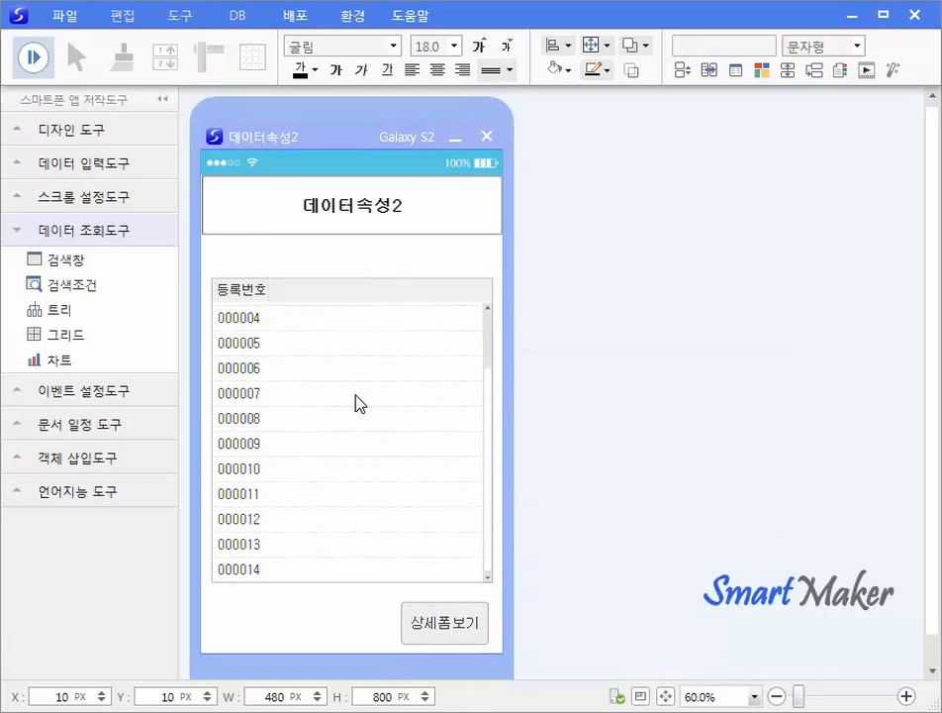
{"action": "scroll", "coordinate": [359, 401], "scroll_direction": "up", "scroll_amount": 2}
{"action": "left_click", "coordinate": [35, 56]}
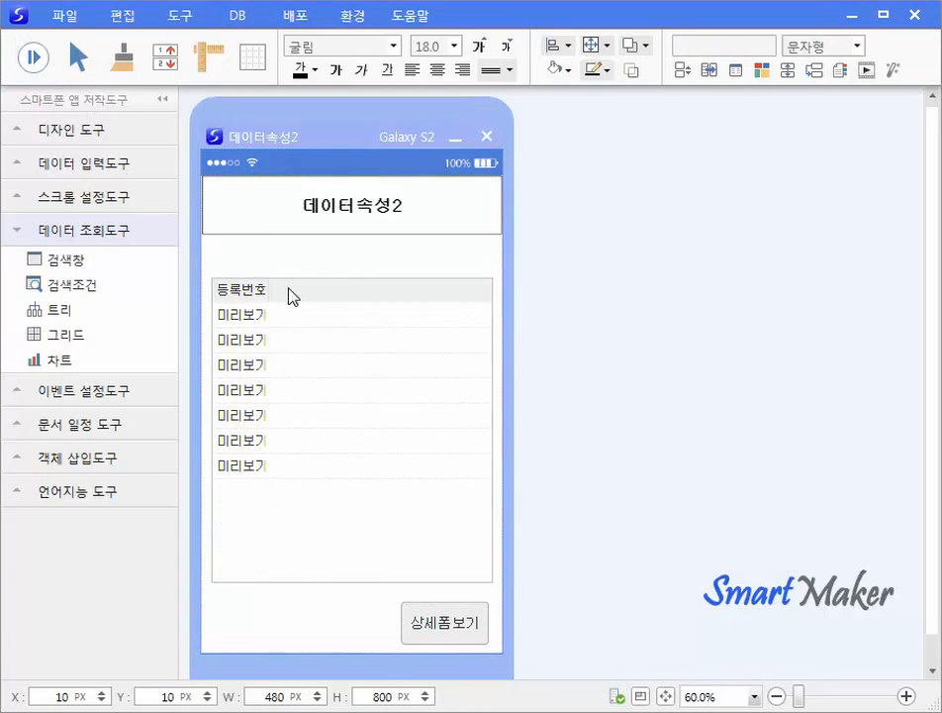
Change the item title of the 등록번호 column to 번호 in the 검색창 data properties and apply it.
{"action": "right_click", "coordinate": [298, 354]}
{"action": "left_click", "coordinate": [330, 376]}
{"action": "left_click_drag", "start_coordinate": [378, 389], "coordinate": [522, 138]}
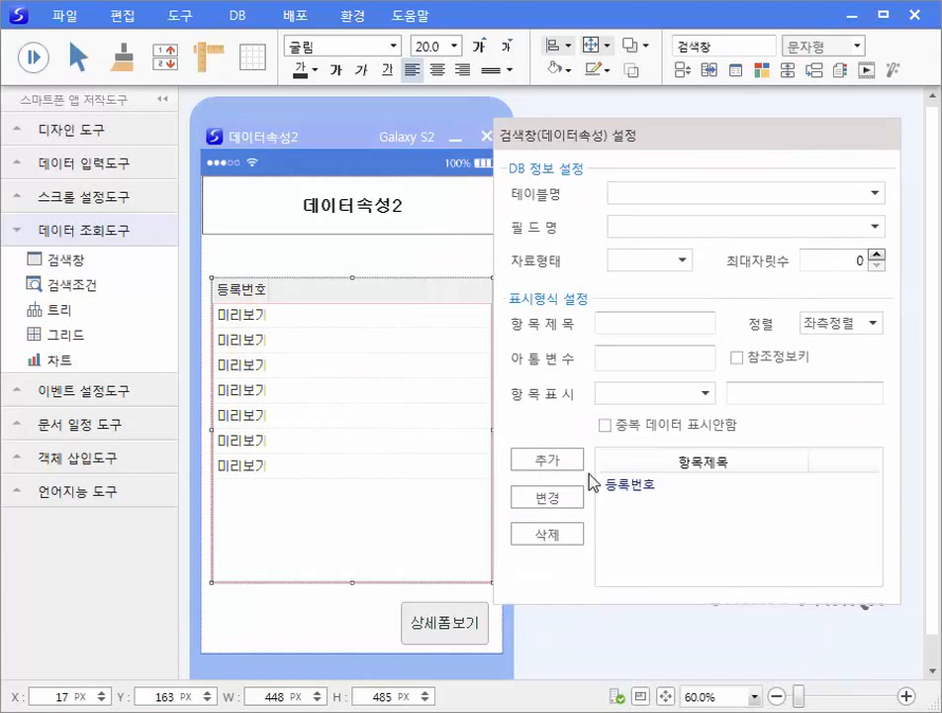
{"action": "left_click", "coordinate": [632, 485]}
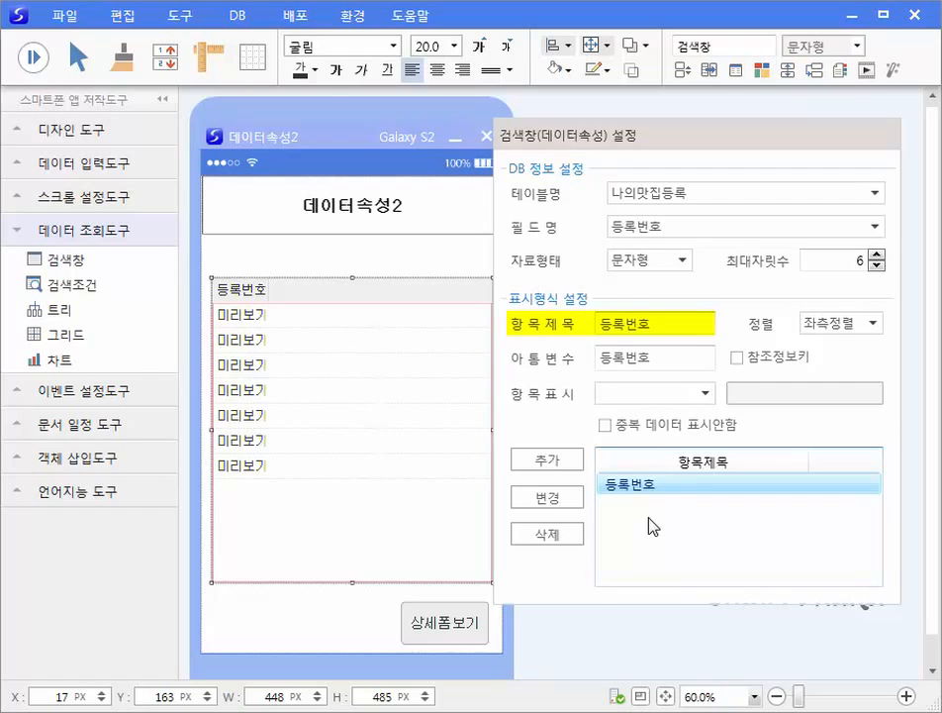
{"action": "left_click", "coordinate": [630, 323]}
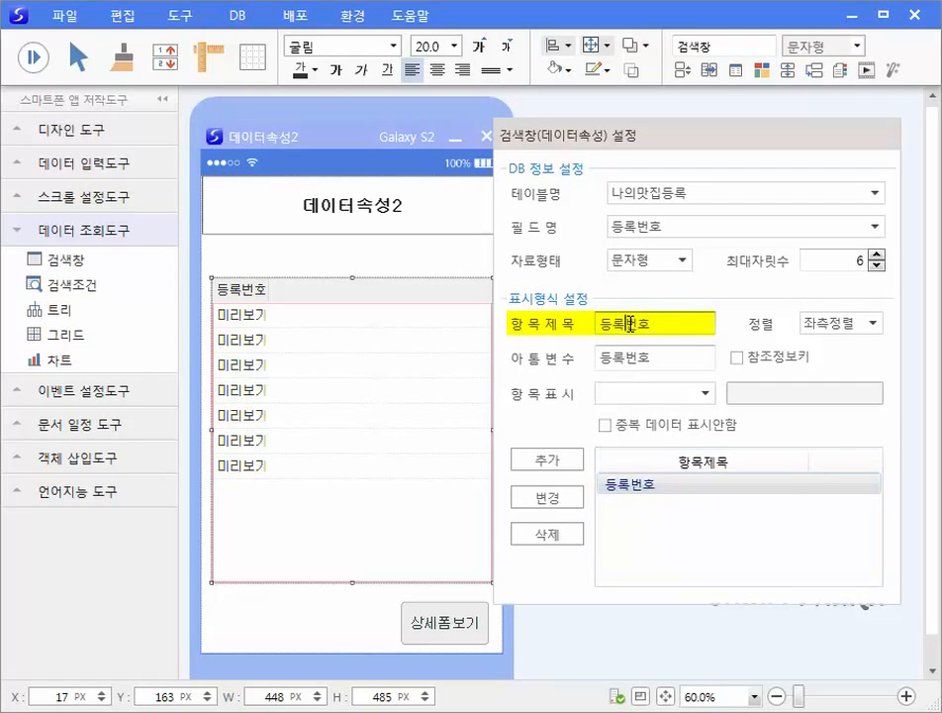
{"action": "key", "text": "BackSpace"}
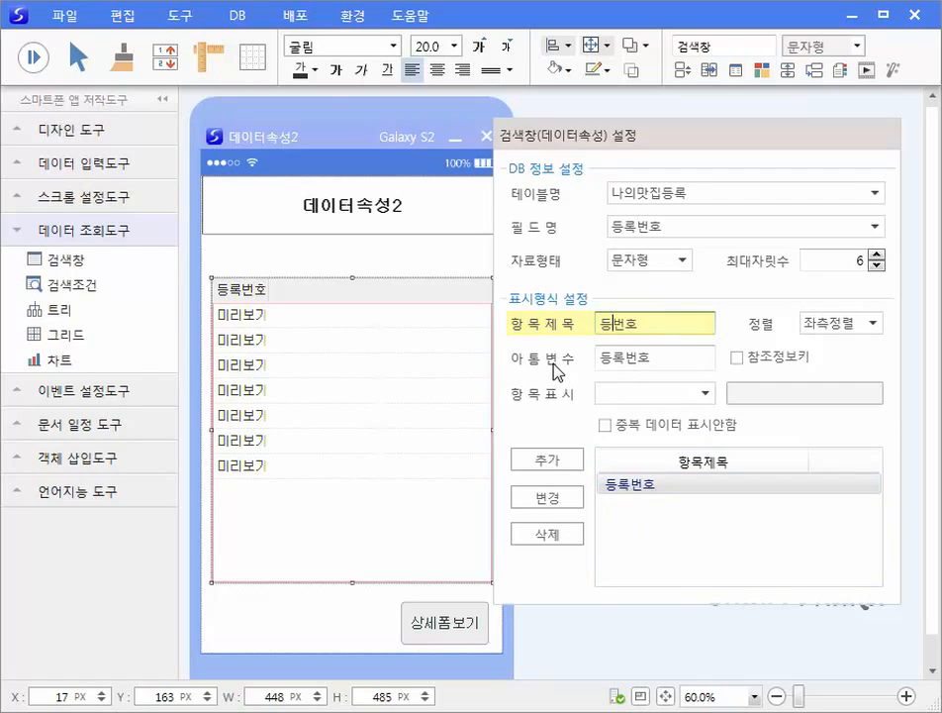
{"action": "key", "text": "BackSpace"}
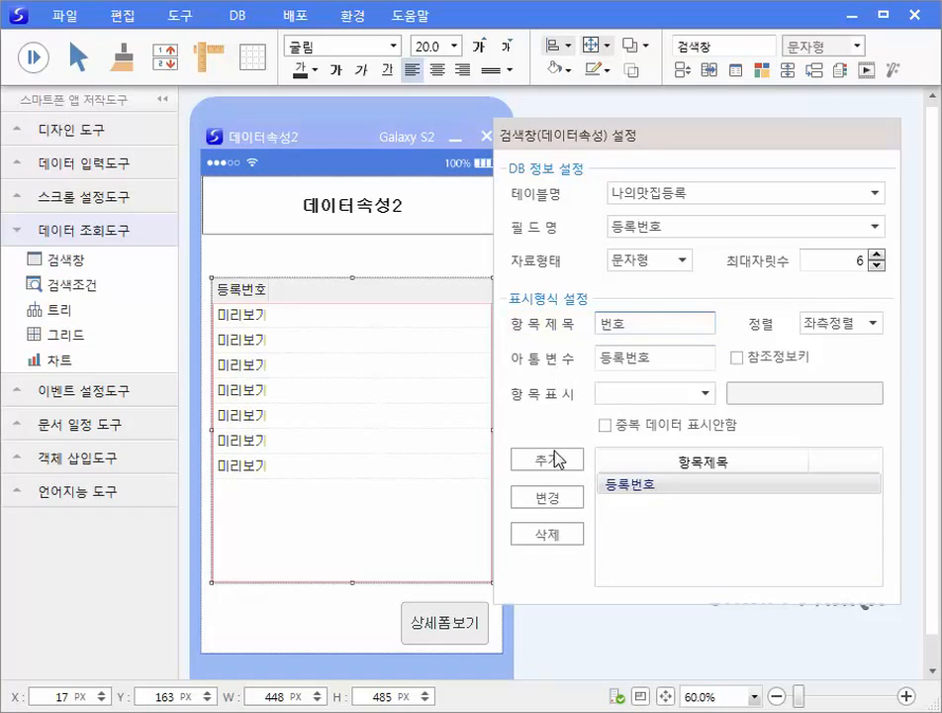
{"action": "left_click", "coordinate": [545, 505]}
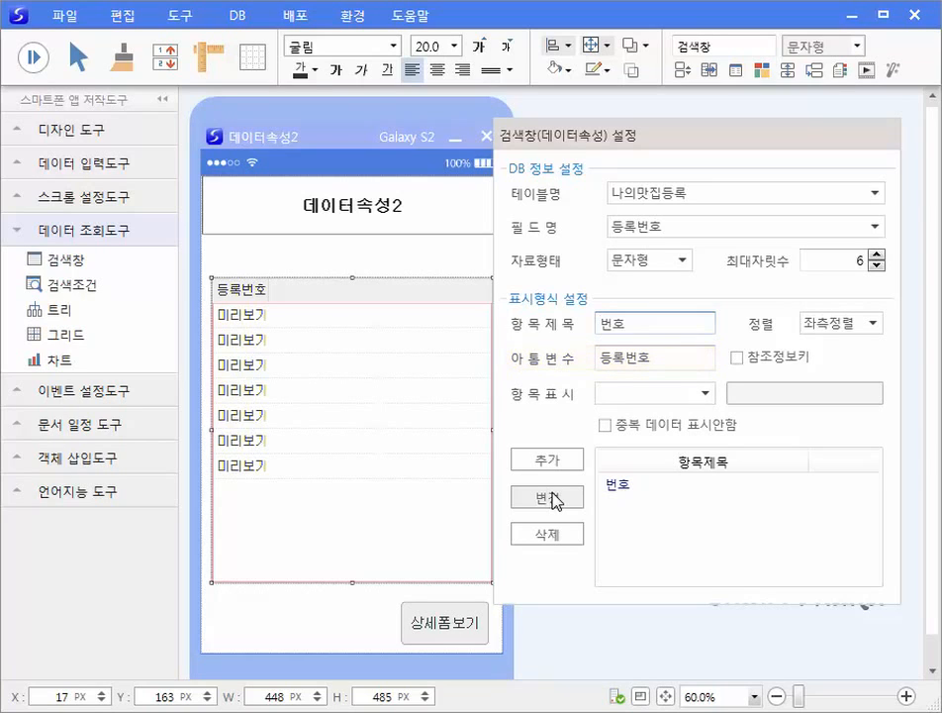
Add the 상호명 field of the 나의맛집등록 table as another column of the 검색창.
{"action": "left_click", "coordinate": [876, 228]}
{"action": "left_click", "coordinate": [686, 270]}
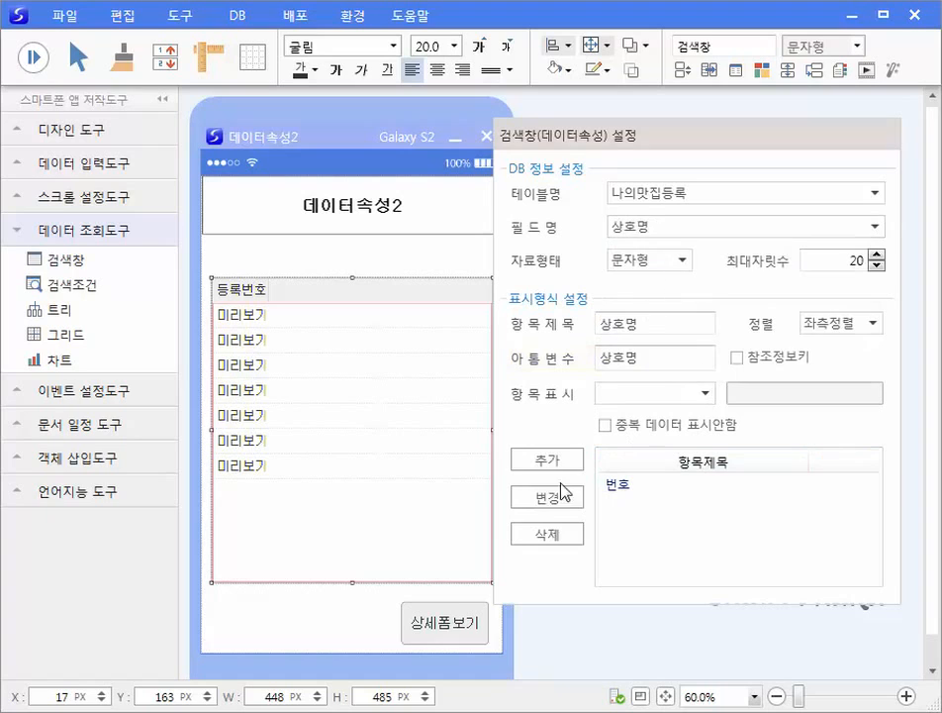
{"action": "left_click", "coordinate": [522, 459]}
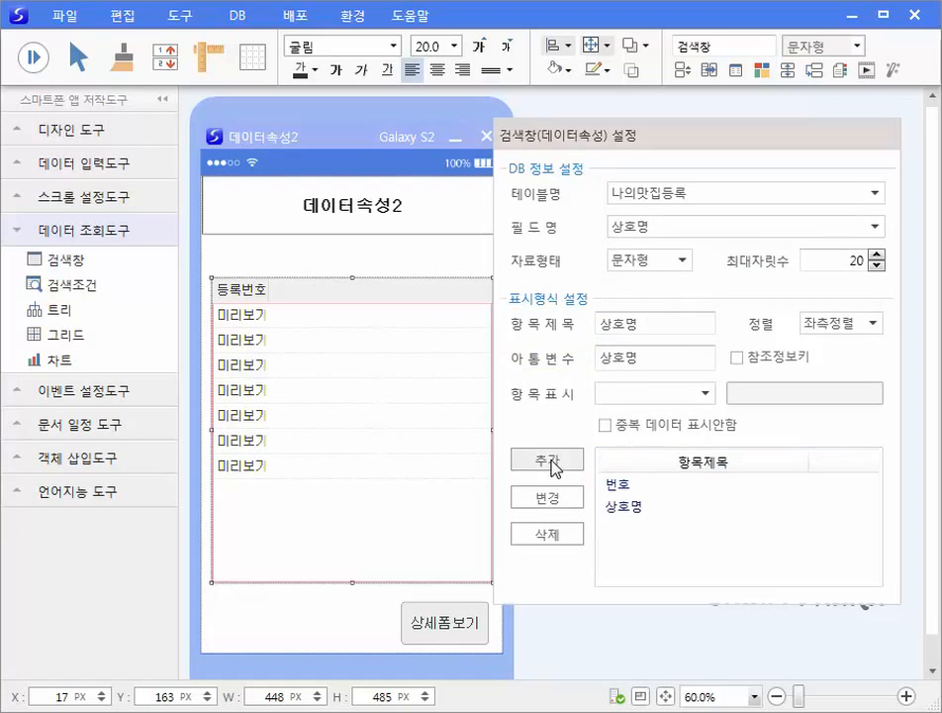
Add the 등록일자 field as a 검색창 column with item display 날짜 유형 in the 월일 format.
{"action": "left_click", "coordinate": [875, 226]}
{"action": "left_click", "coordinate": [638, 358]}
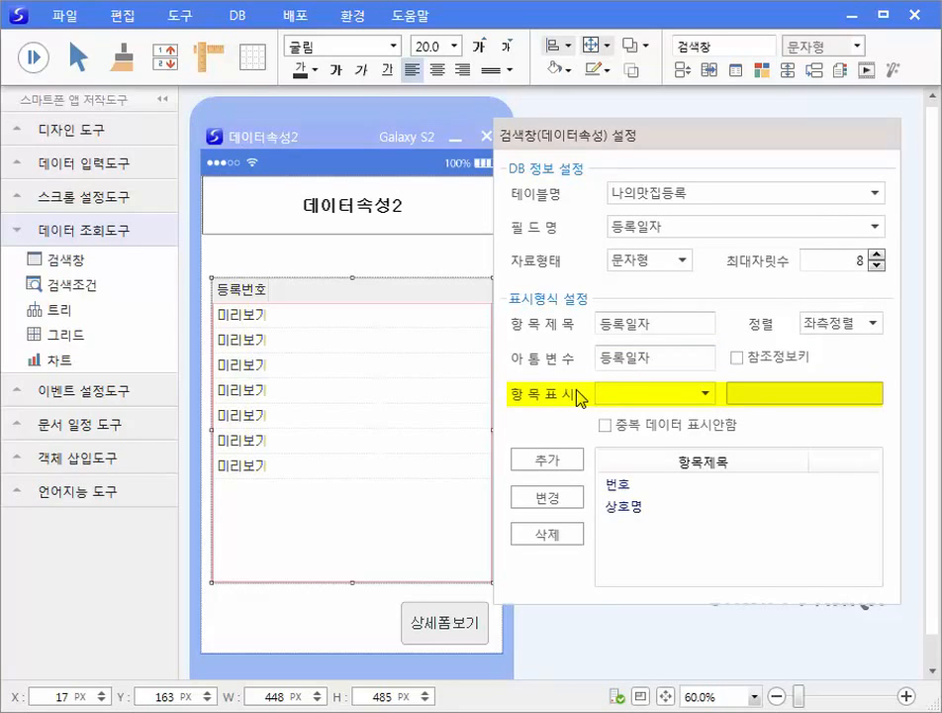
{"action": "left_click", "coordinate": [707, 396]}
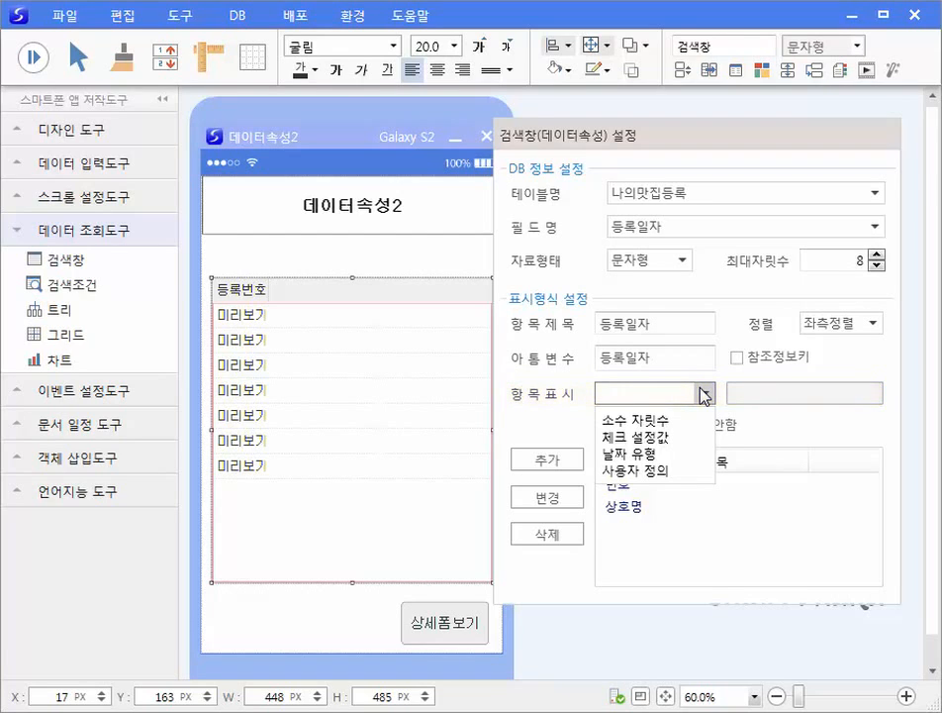
{"action": "left_click", "coordinate": [639, 455]}
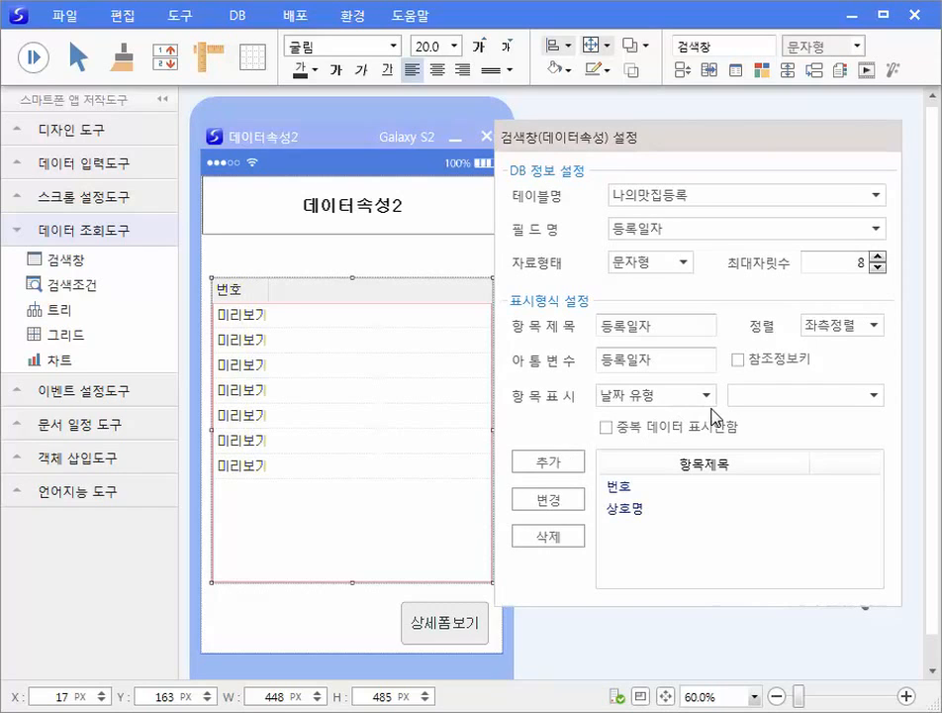
{"action": "left_click", "coordinate": [876, 395]}
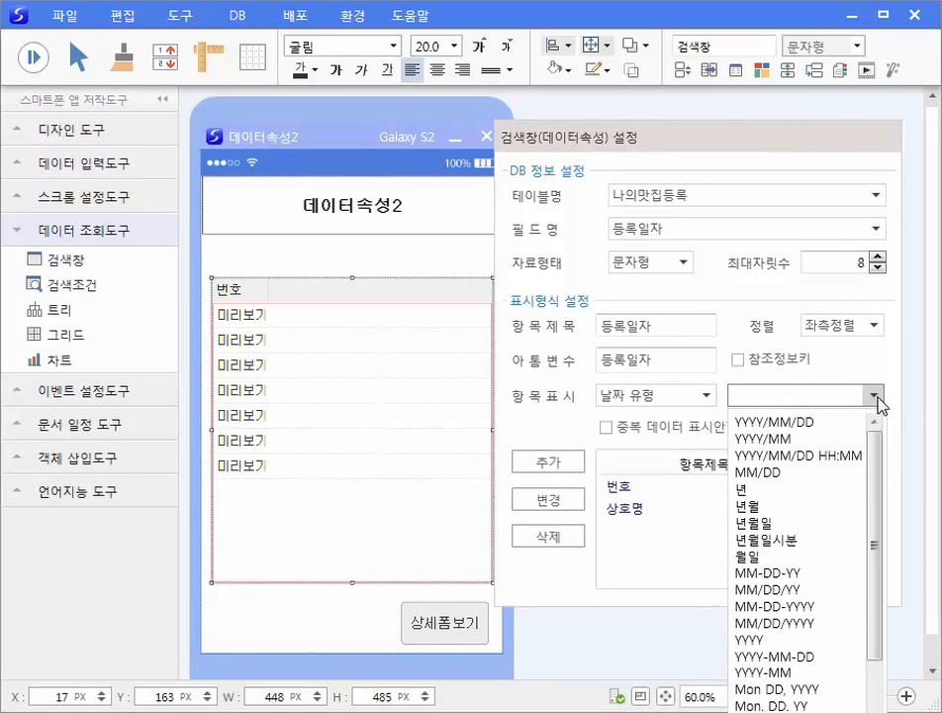
{"action": "left_click", "coordinate": [777, 559]}
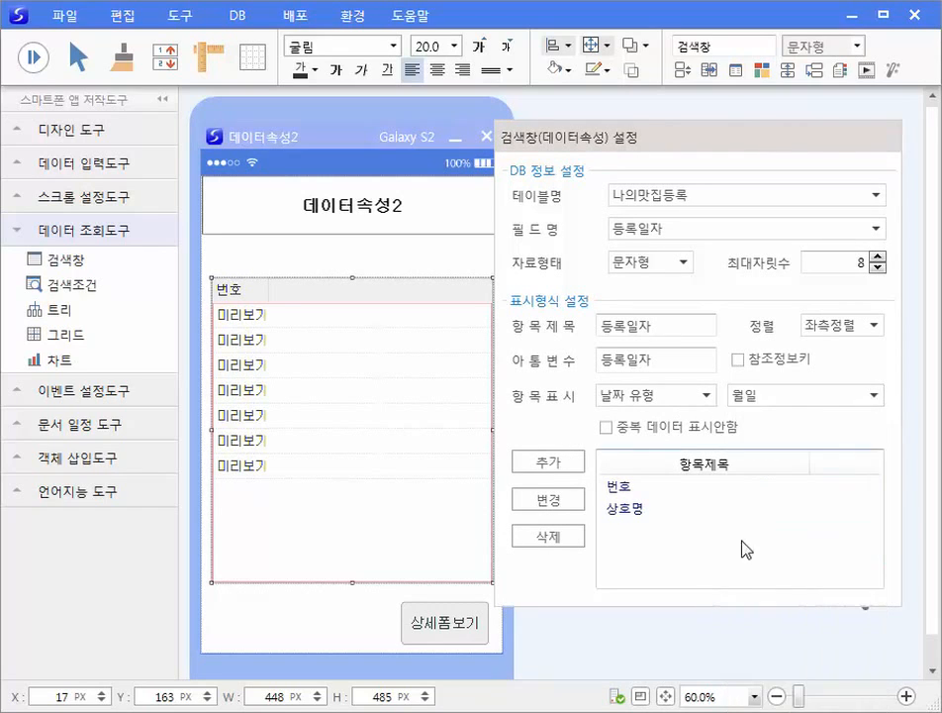
{"action": "left_click", "coordinate": [570, 470]}
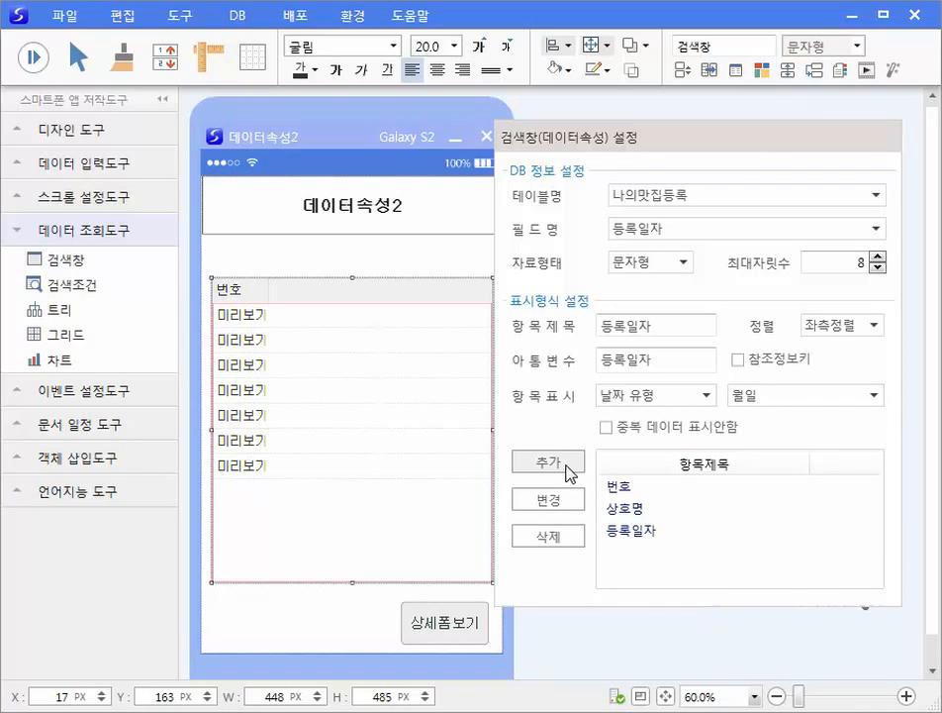
Close the data properties, run the form to check the 번호, 상호명 and 등록일자 columns, and return to design mode.
{"action": "left_click", "coordinate": [416, 592]}
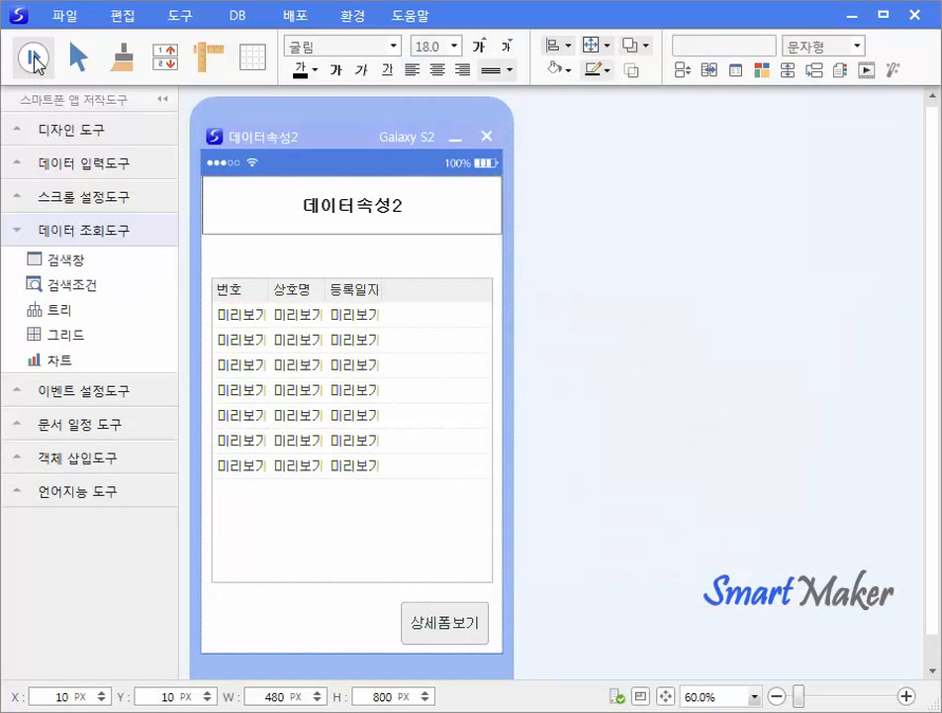
{"action": "left_click", "coordinate": [33, 58]}
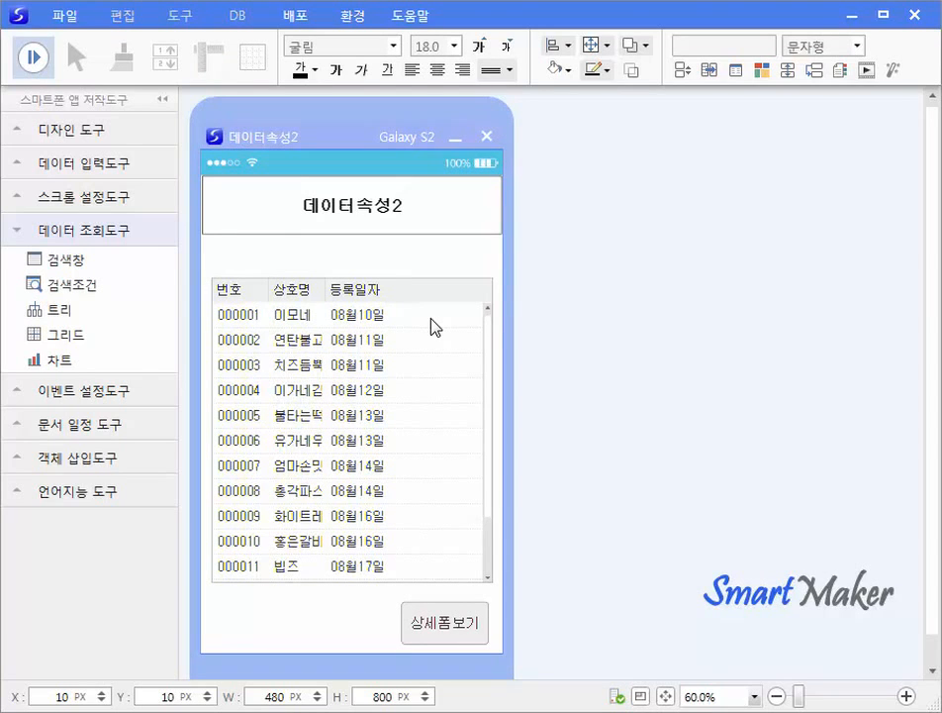
{"action": "left_click", "coordinate": [37, 60]}
Add the 가격 field of the 나의맛집등록 table as a 검색창 column with 우측정렬 alignment.
{"action": "right_click", "coordinate": [320, 363]}
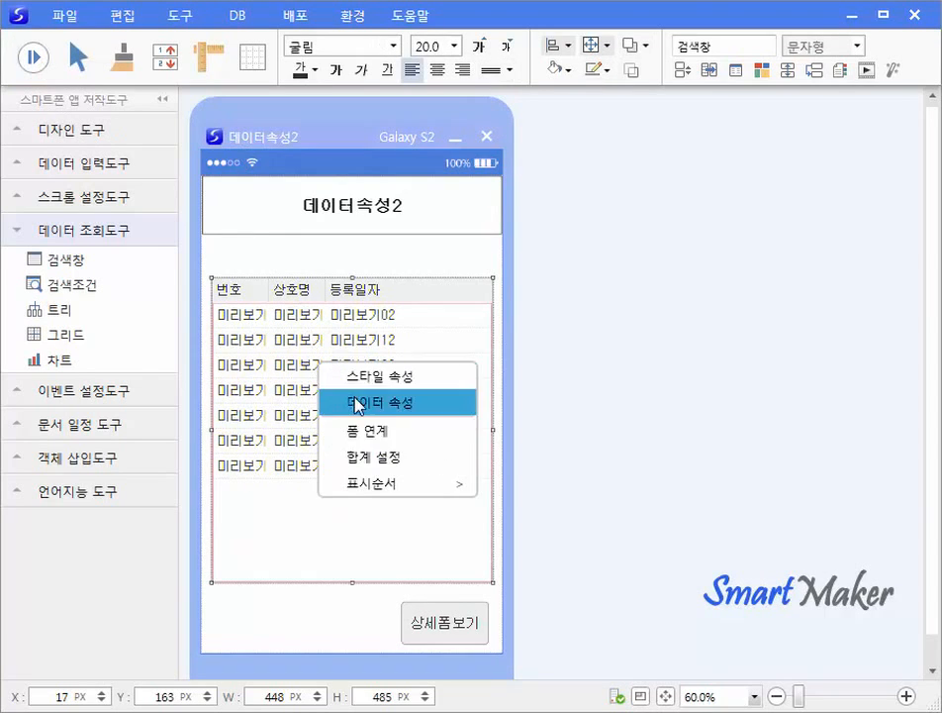
{"action": "left_click", "coordinate": [357, 405]}
{"action": "left_click_drag", "start_coordinate": [495, 416], "coordinate": [637, 157]}
{"action": "left_click", "coordinate": [777, 216]}
{"action": "left_click", "coordinate": [782, 250]}
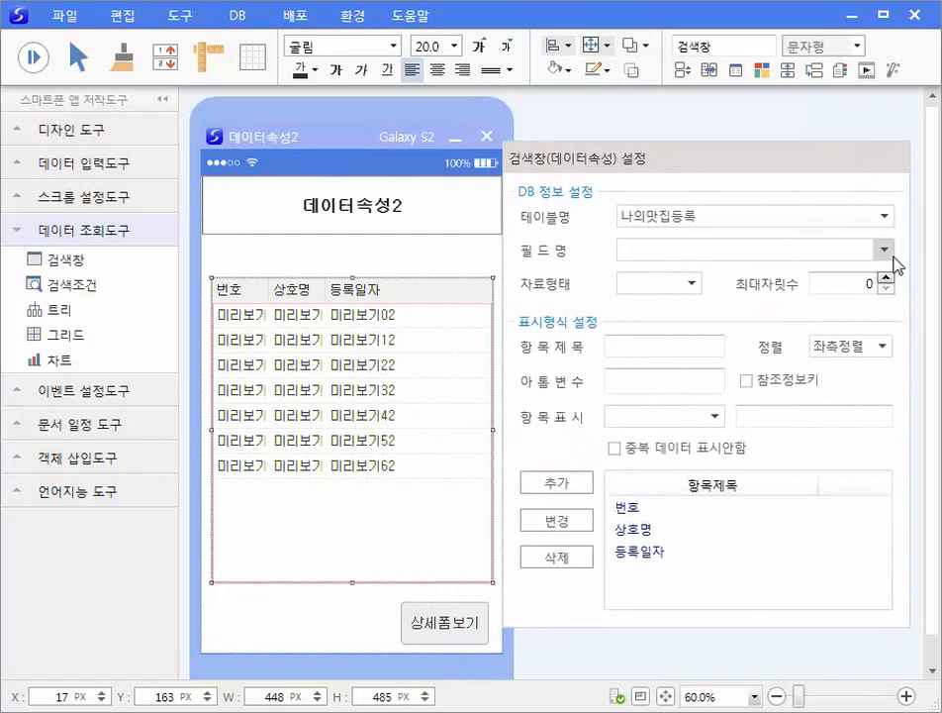
{"action": "left_click", "coordinate": [883, 250]}
{"action": "left_click", "coordinate": [630, 358]}
{"action": "left_click", "coordinate": [883, 345]}
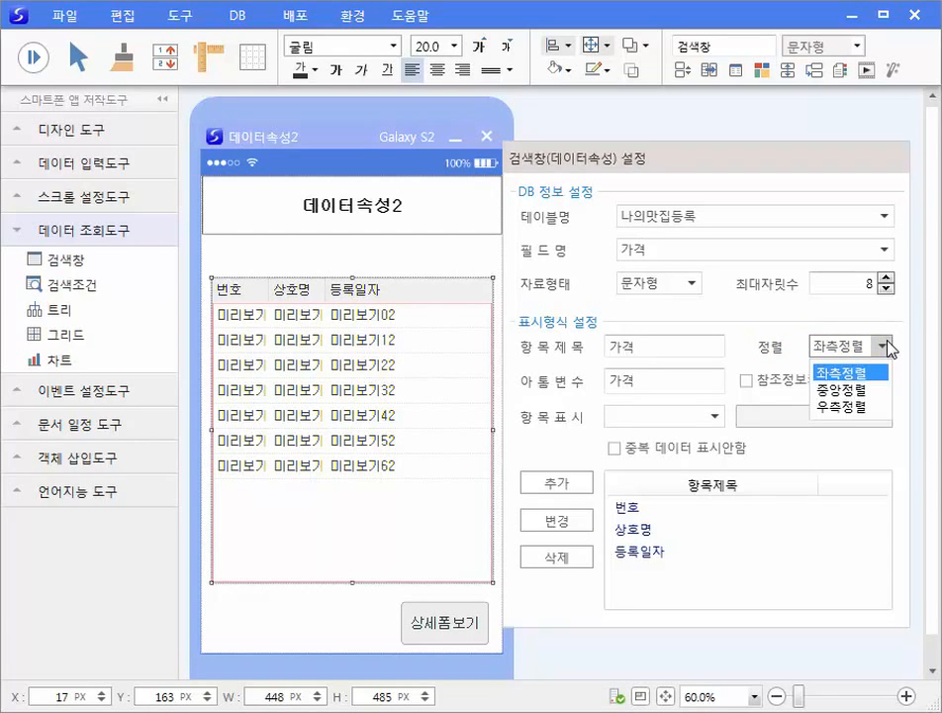
{"action": "left_click", "coordinate": [839, 407]}
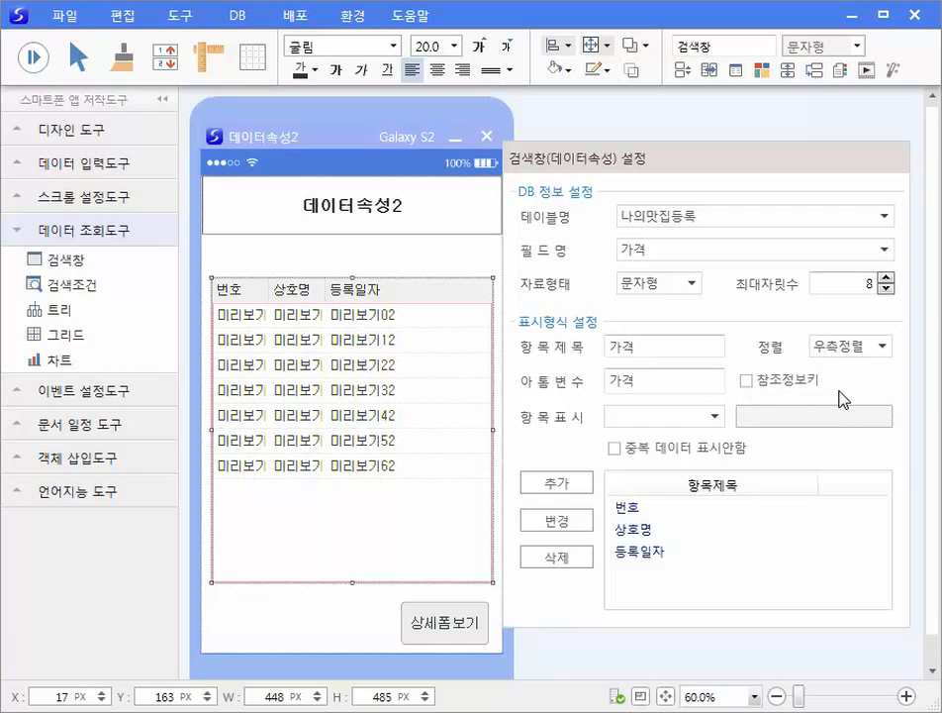
{"action": "left_click", "coordinate": [540, 485]}
Close the data properties, run the form to check the 가격 column's alignment, and return to design mode.
{"action": "left_click", "coordinate": [319, 631]}
{"action": "left_click", "coordinate": [33, 57]}
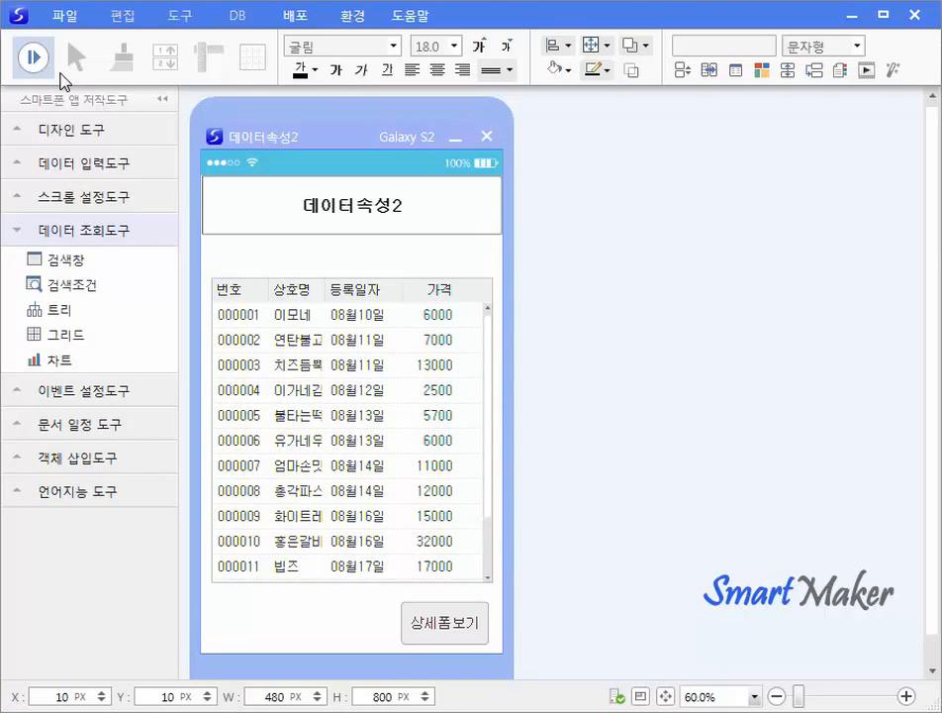
{"action": "left_click", "coordinate": [33, 59]}
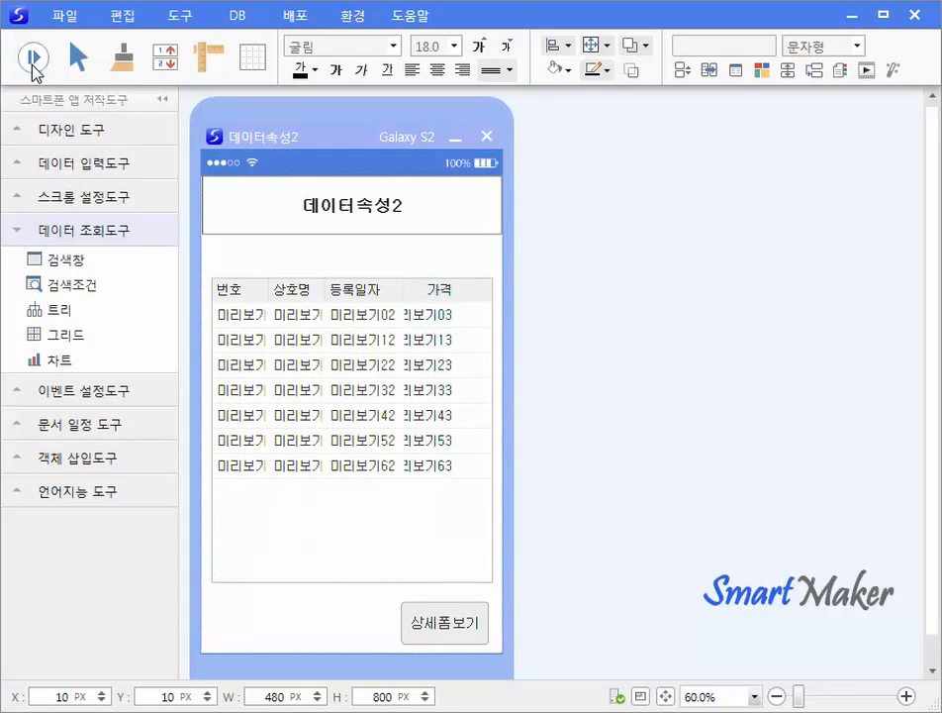
In the 검색창 data properties, enable 참조정보키 for the 번호 column, apply the change and close the properties.
{"action": "right_click", "coordinate": [309, 364]}
{"action": "left_click", "coordinate": [350, 398]}
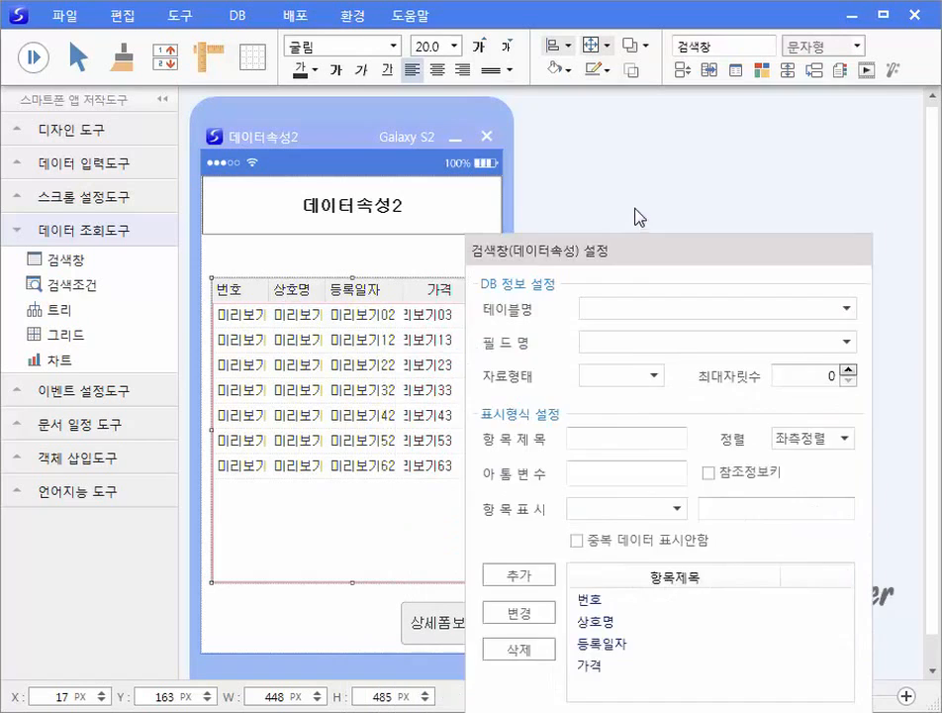
{"action": "left_click_drag", "start_coordinate": [629, 251], "coordinate": [658, 151]}
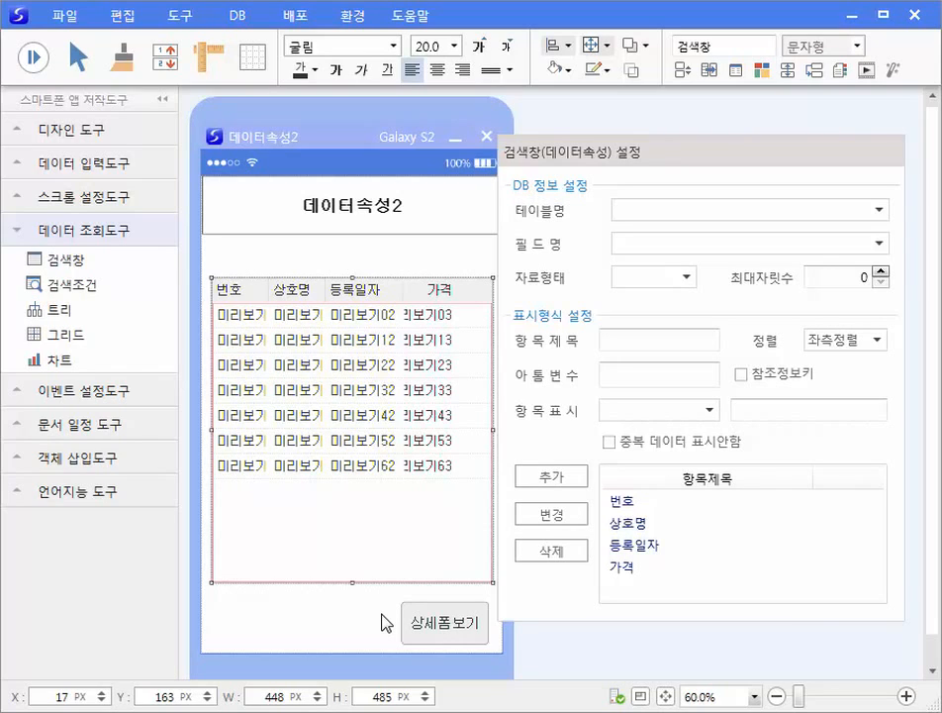
{"action": "left_click", "coordinate": [627, 505]}
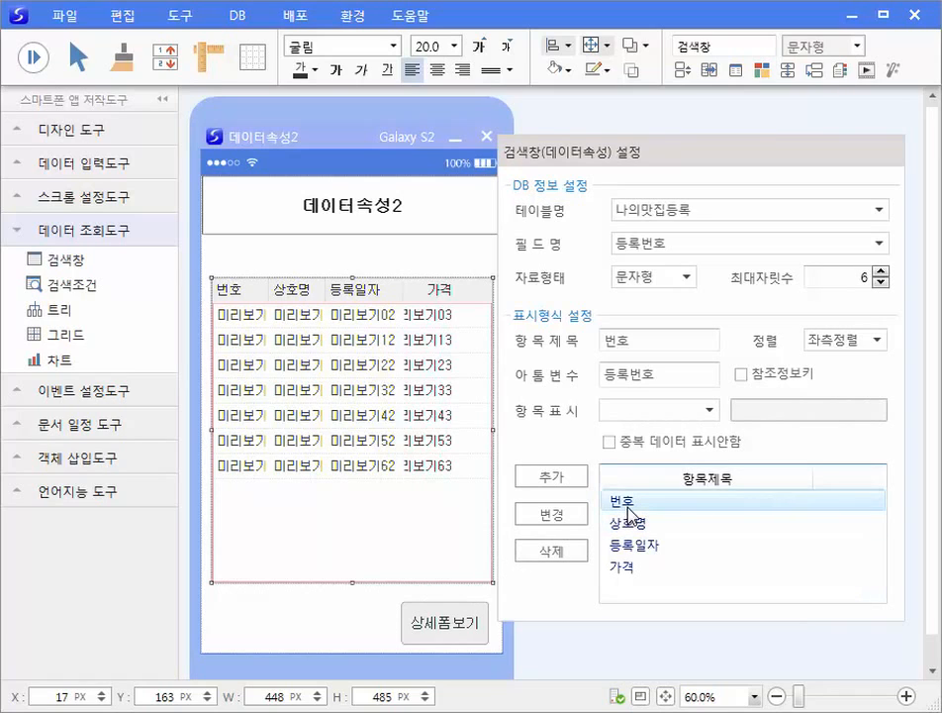
{"action": "left_click", "coordinate": [742, 377]}
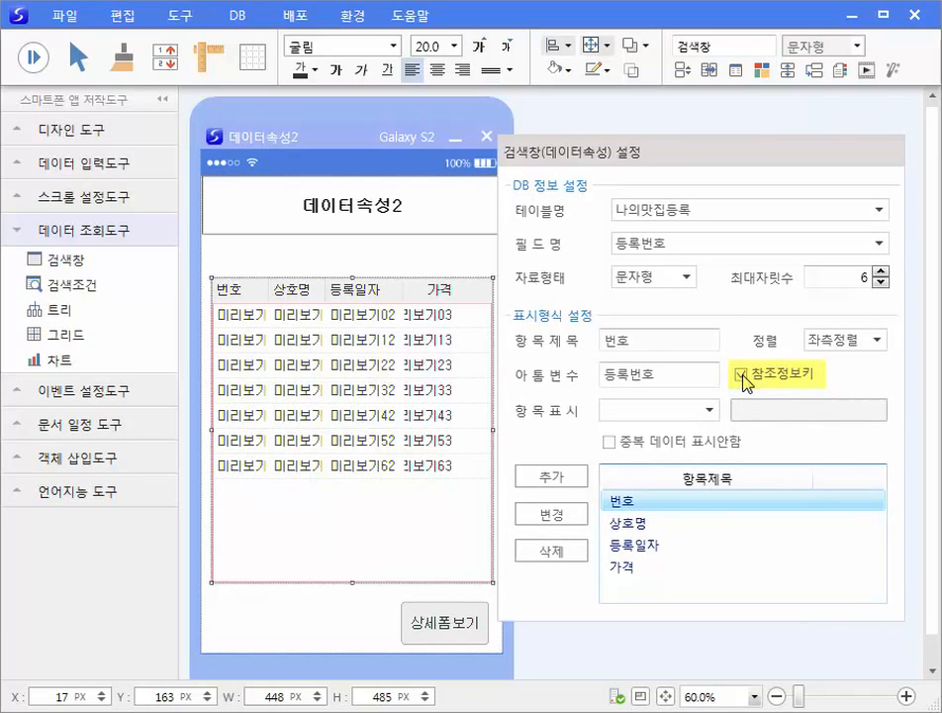
{"action": "left_click", "coordinate": [535, 520]}
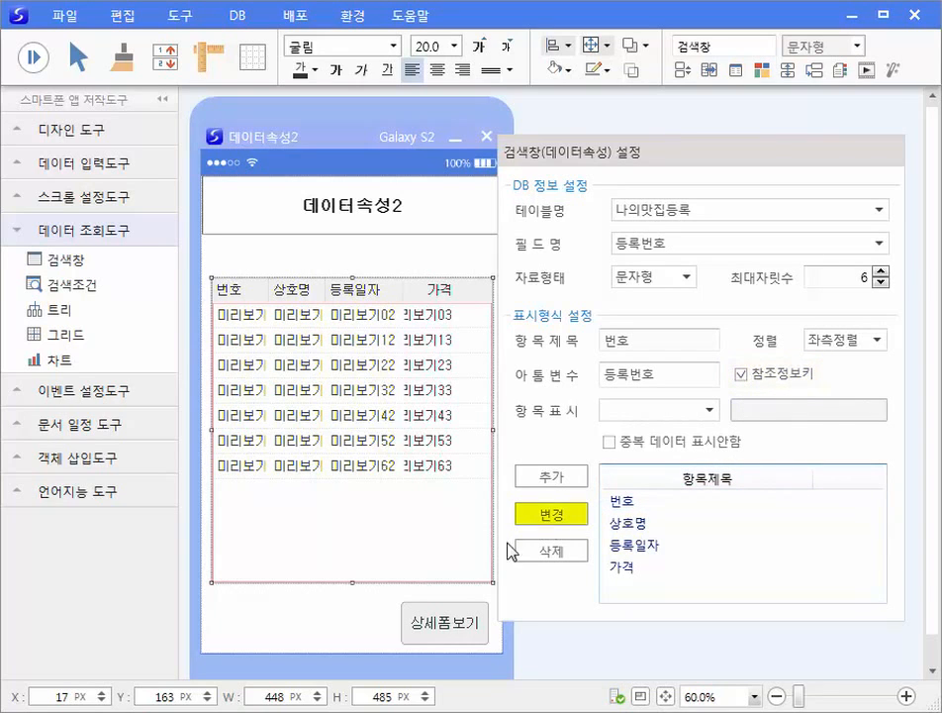
{"action": "left_click", "coordinate": [366, 625]}
Link the 상세폼보기 button to the 나의맛집등록.QPM model in its model connection settings.
{"action": "left_click", "coordinate": [423, 623]}
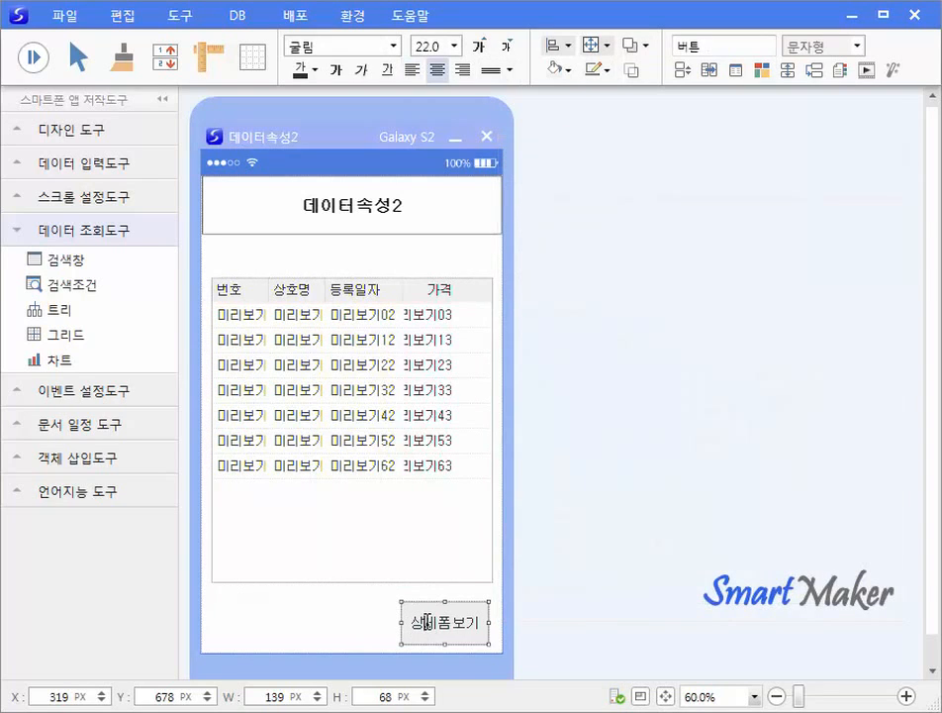
{"action": "left_click", "coordinate": [423, 677]}
{"action": "right_click", "coordinate": [428, 612]}
{"action": "left_click", "coordinate": [475, 655]}
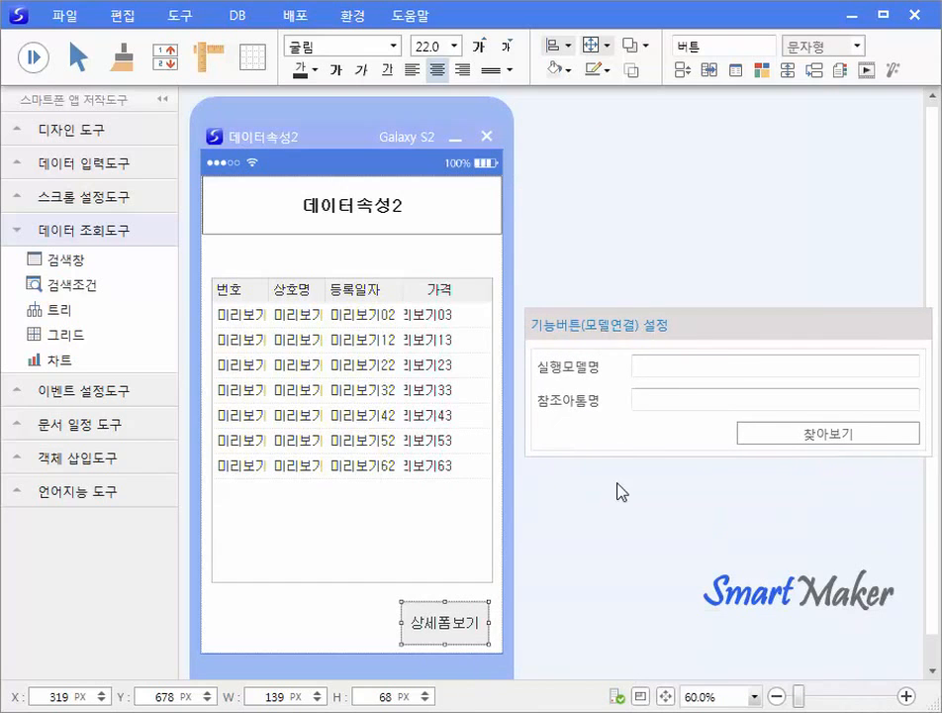
{"action": "left_click", "coordinate": [746, 439]}
{"action": "double_click", "coordinate": [481, 228]}
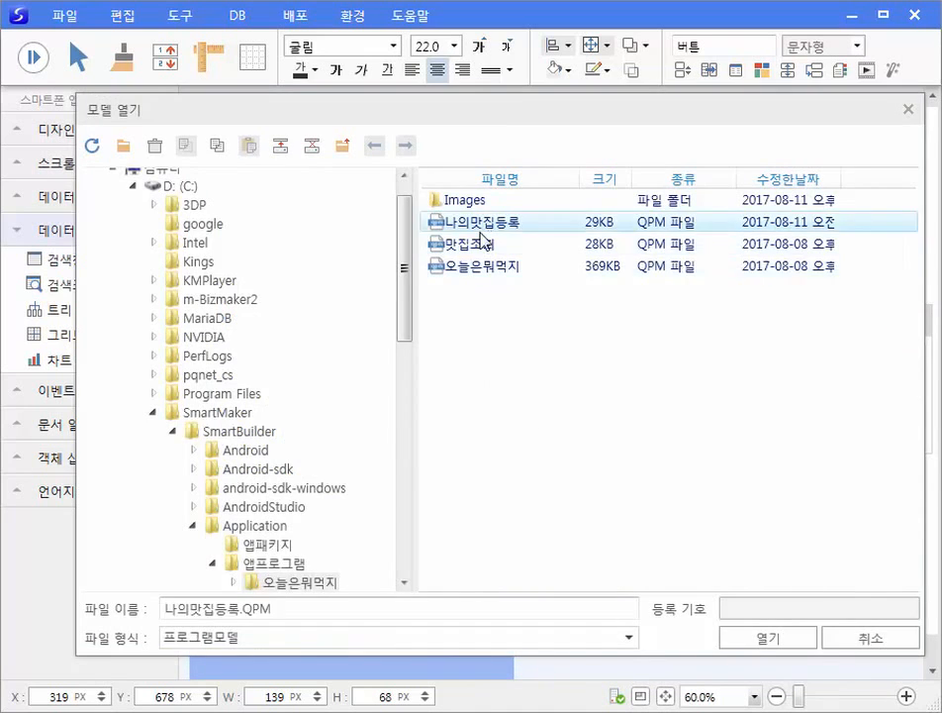
{"action": "left_click", "coordinate": [374, 610]}
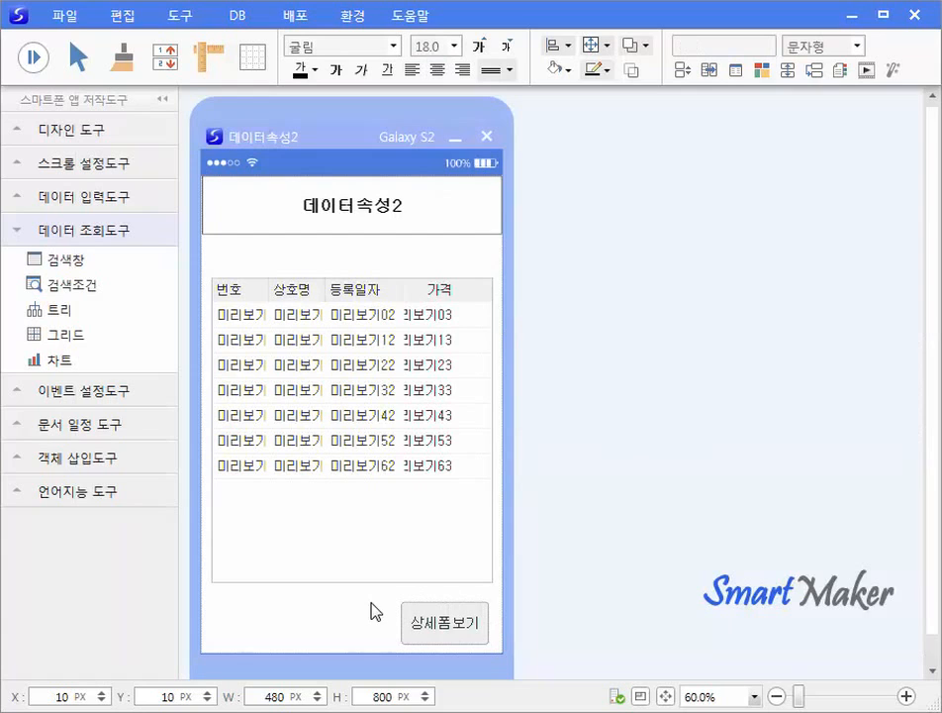
Run the form, open the detail form for record 000002 with 상세폼보기, and return to design mode.
{"action": "left_click", "coordinate": [34, 59]}
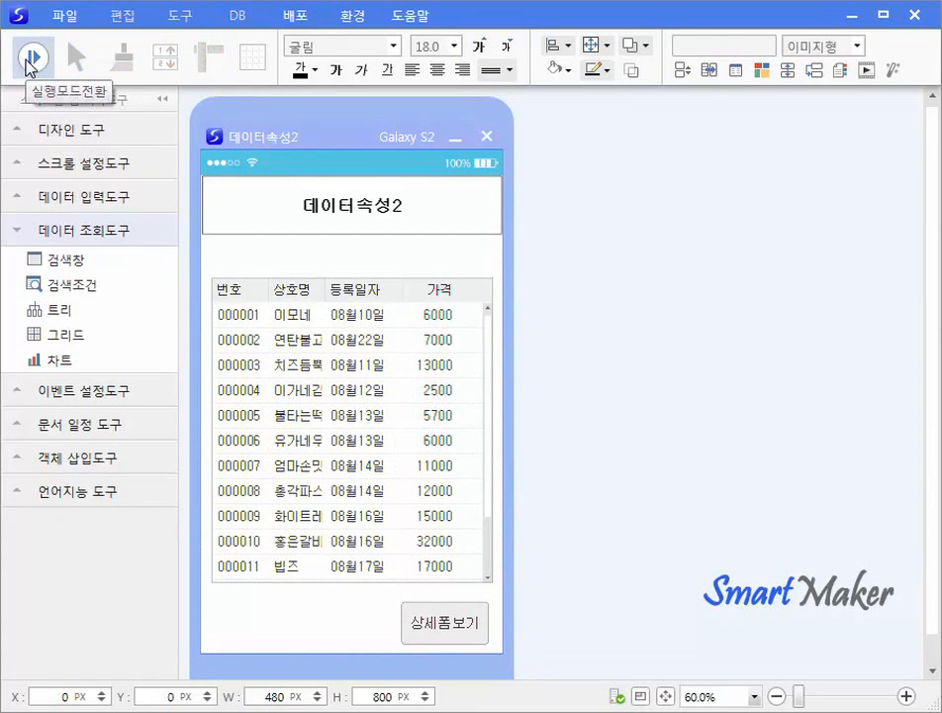
{"action": "left_click", "coordinate": [268, 338]}
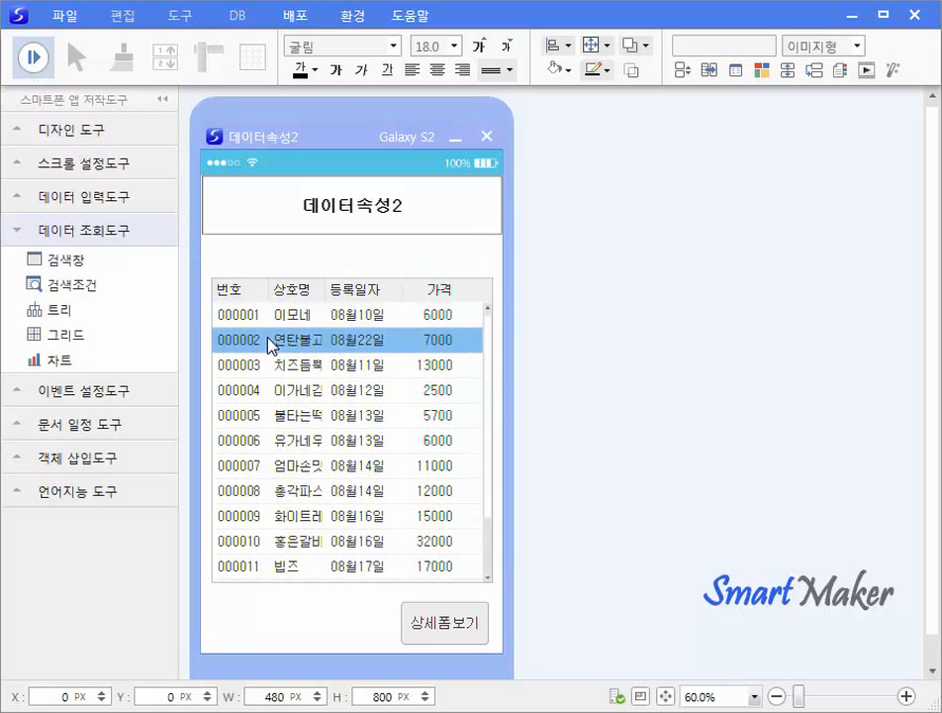
{"action": "left_click", "coordinate": [445, 626]}
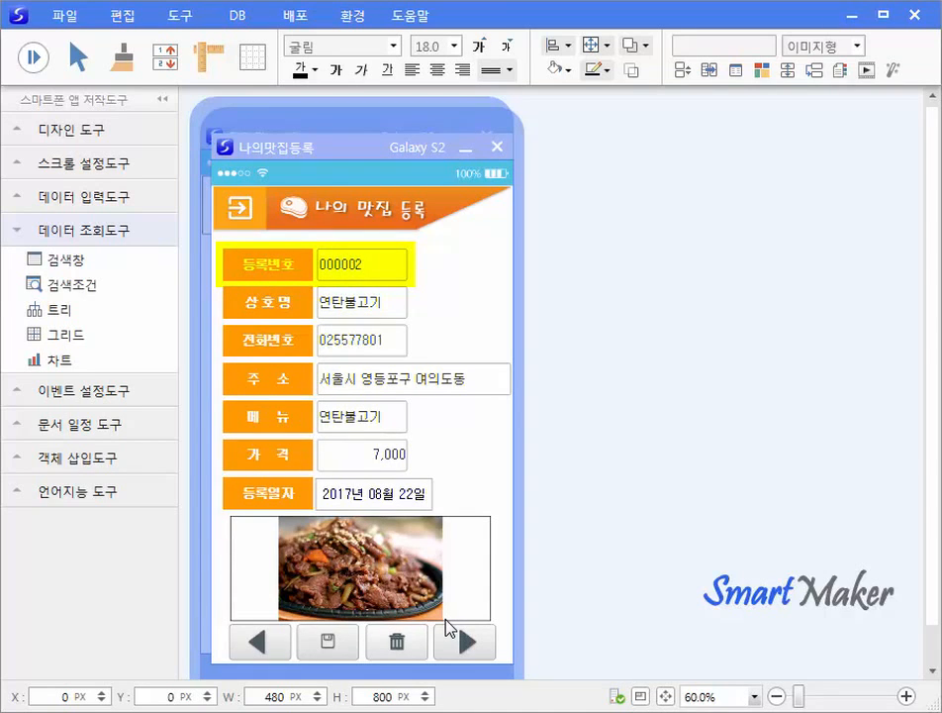
{"action": "left_click", "coordinate": [498, 147]}
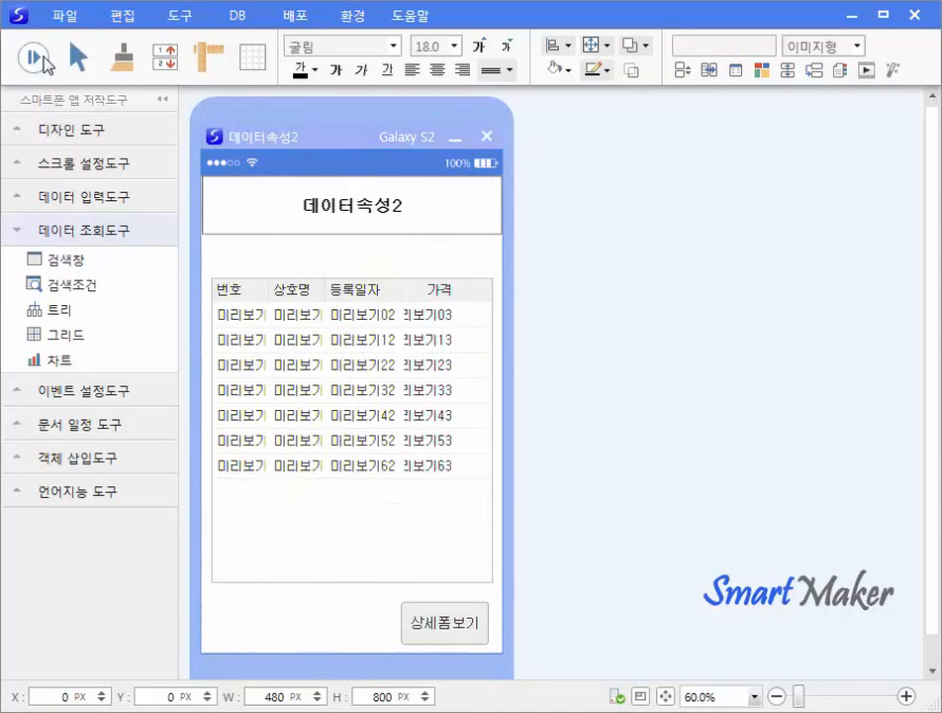
In the 검색창 data properties, enable 중복 데이터 표시안함 for the 상호명 column, apply the change and close the properties.
{"action": "right_click", "coordinate": [319, 360]}
{"action": "left_click", "coordinate": [336, 398]}
{"action": "left_click_drag", "start_coordinate": [440, 337], "coordinate": [494, 114]}
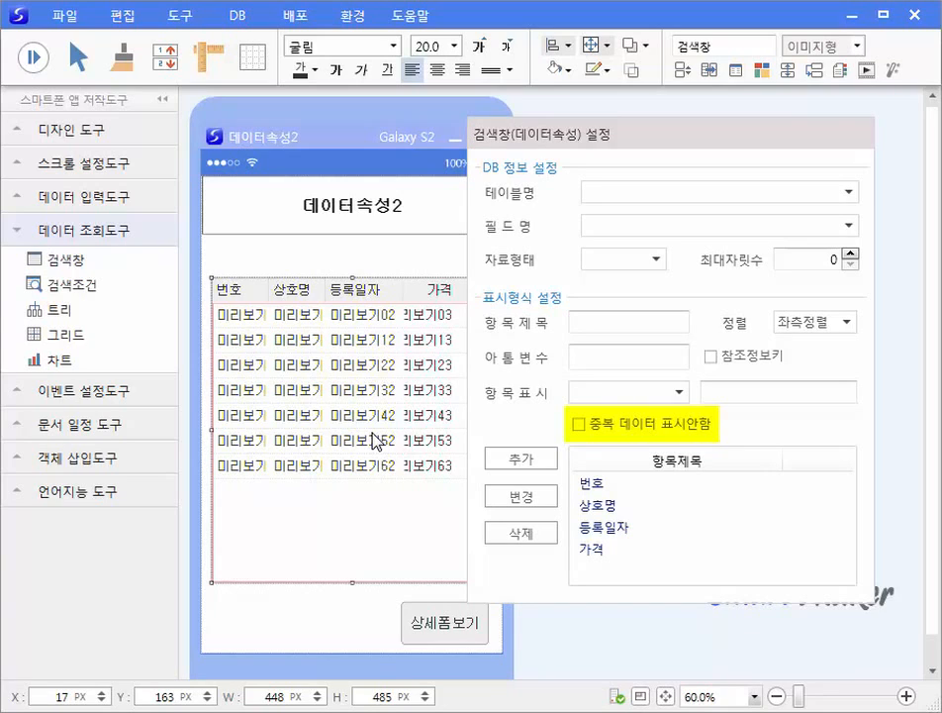
{"action": "left_click", "coordinate": [599, 505]}
{"action": "left_click", "coordinate": [581, 426]}
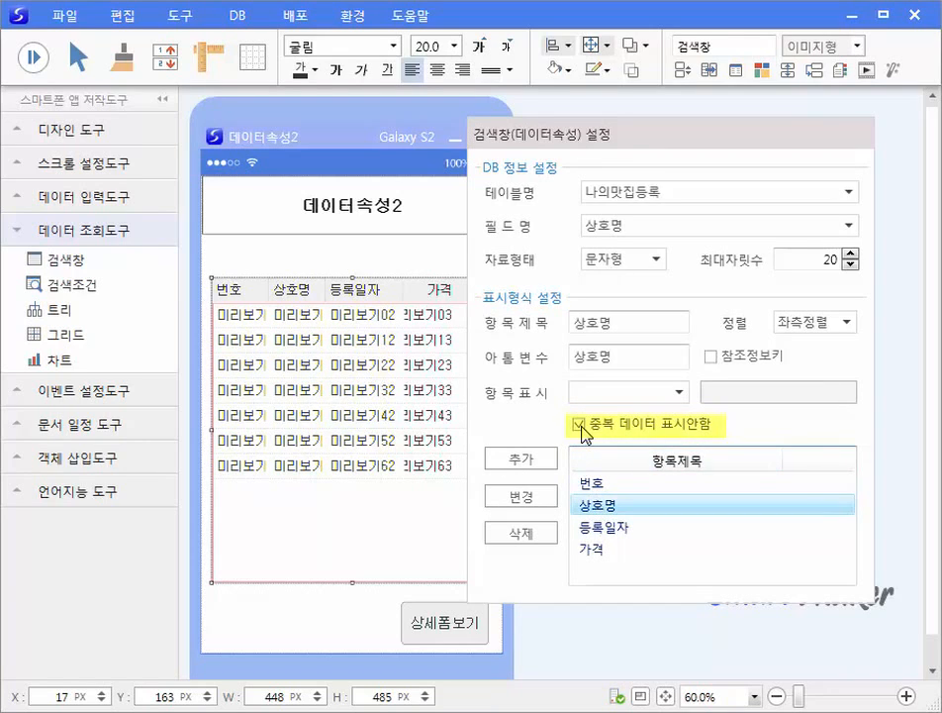
{"action": "left_click", "coordinate": [540, 494]}
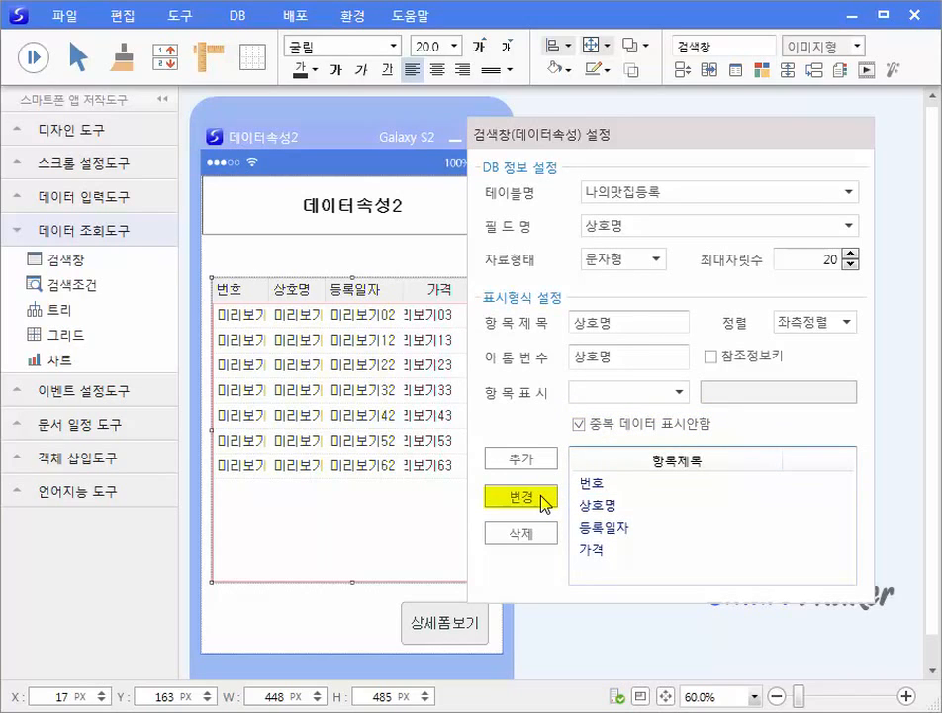
{"action": "left_click", "coordinate": [346, 612]}
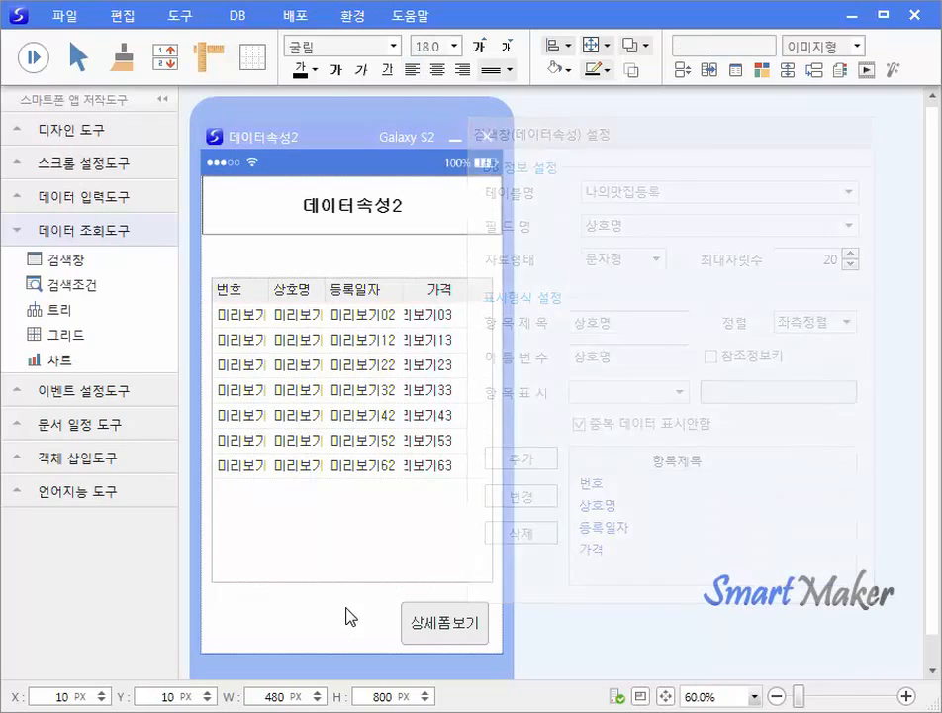